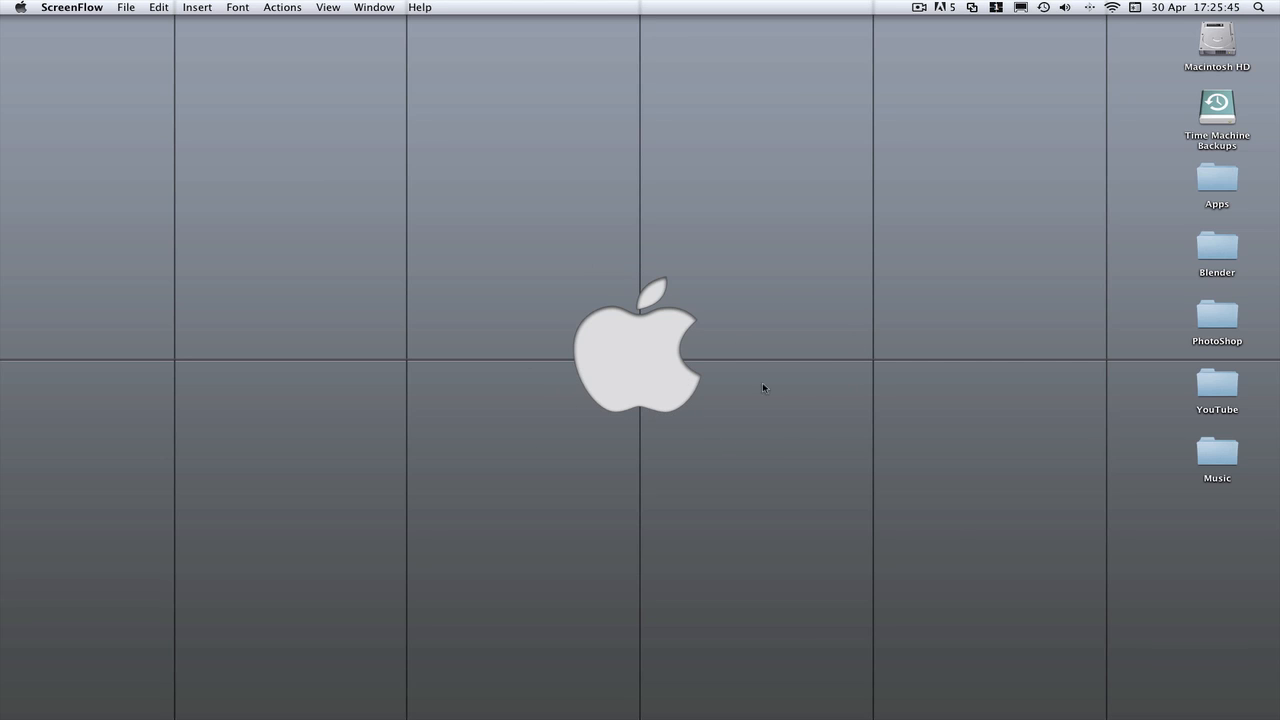
- Open the Manage Your Applications page in iTunes Connect
left_click(578, 338)
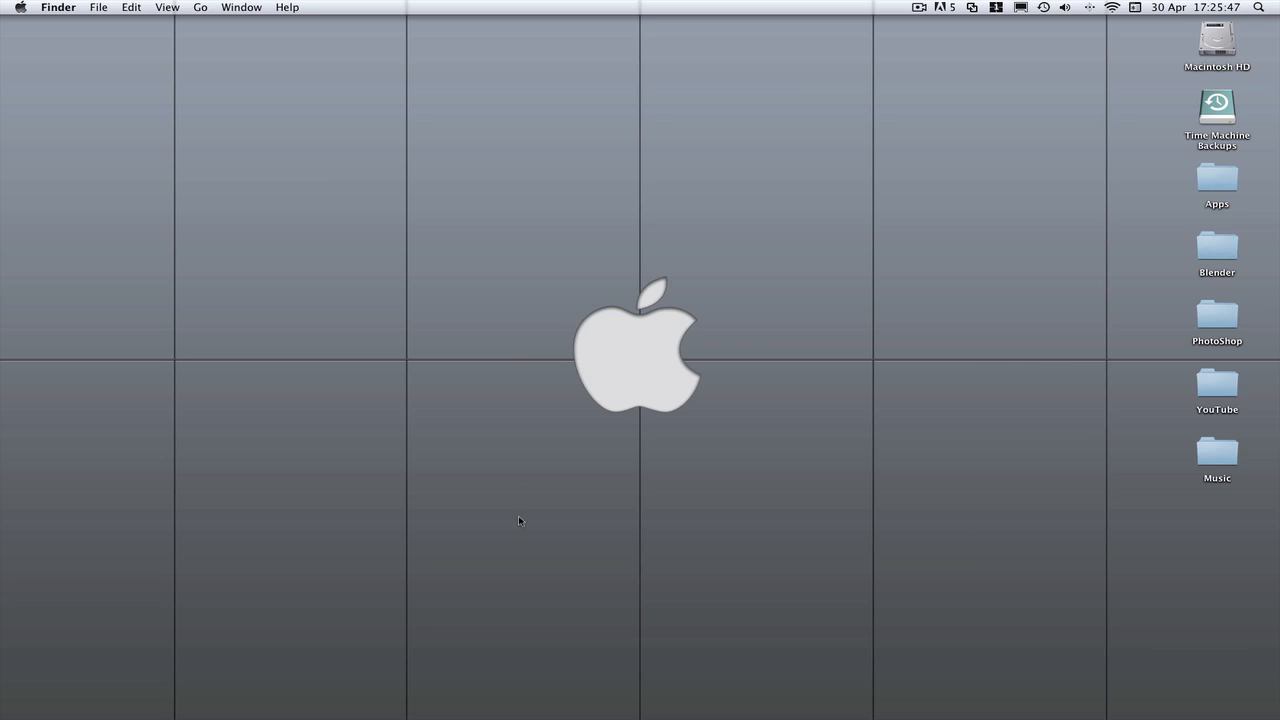
mouse_move(590, 712)
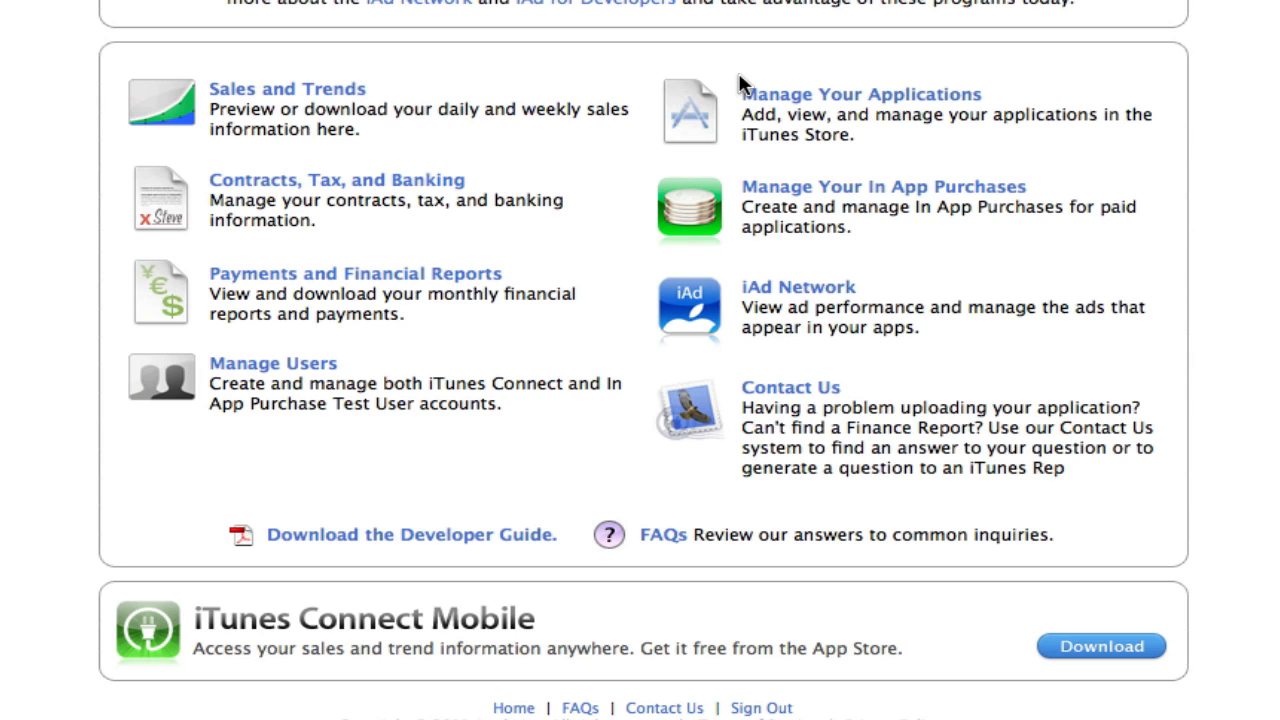
left_click(818, 100)
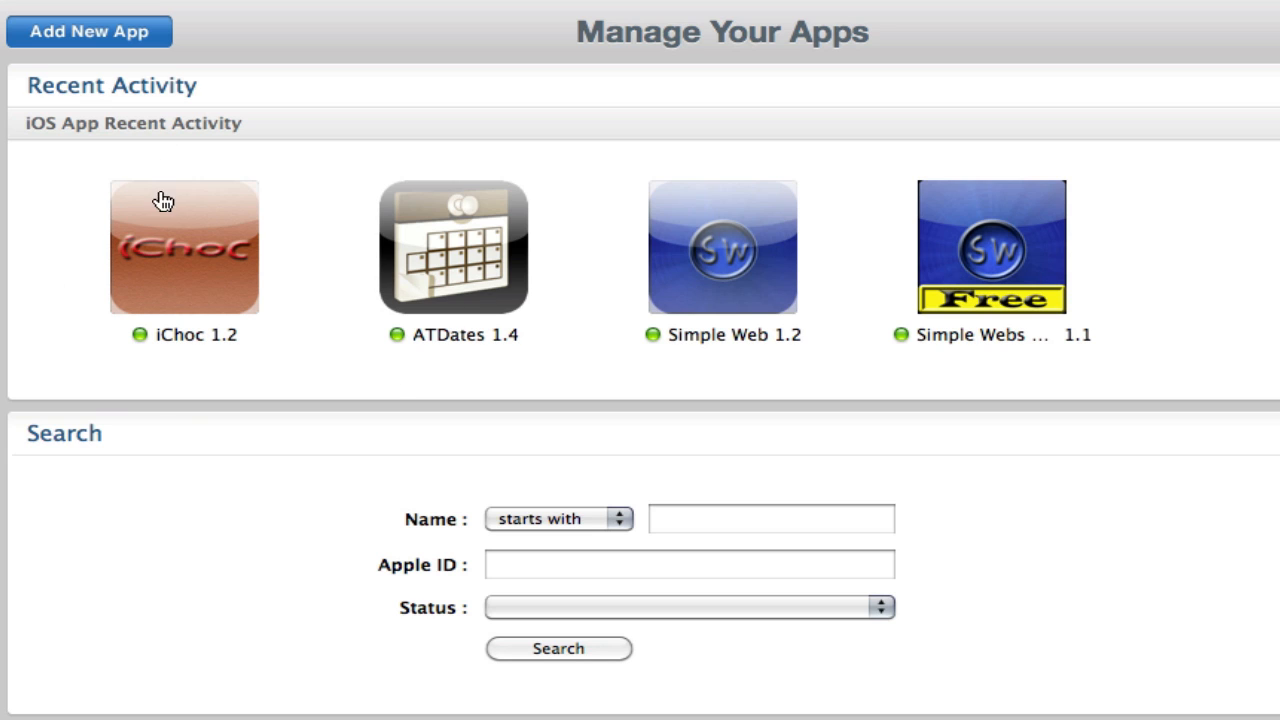
- Start adding a new app from the Manage Your Apps page
left_click(177, 304)
left_click_drag(177, 304, 240, 345)
left_click_drag(71, 34, 112, 16)
left_click(84, 40)
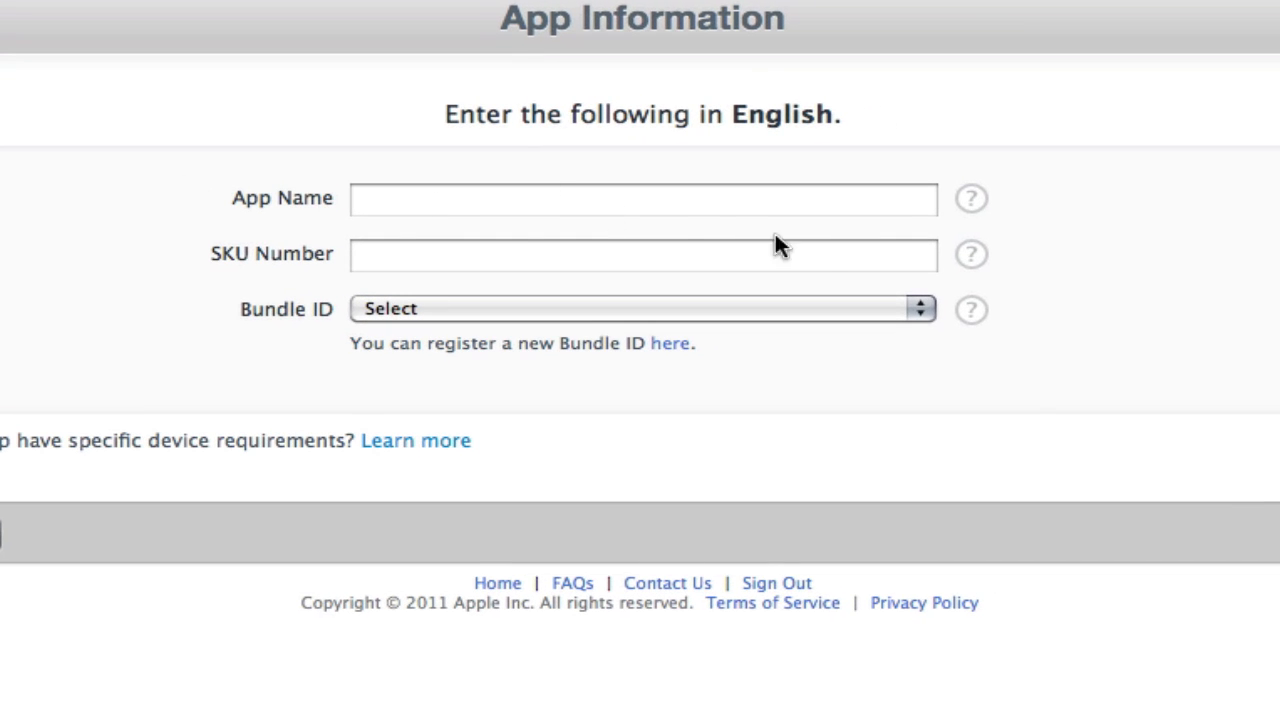
- Enter Test as the app name and JM2o403095824 as the SKU number, consulting the SKU field's help
left_click(446, 203)
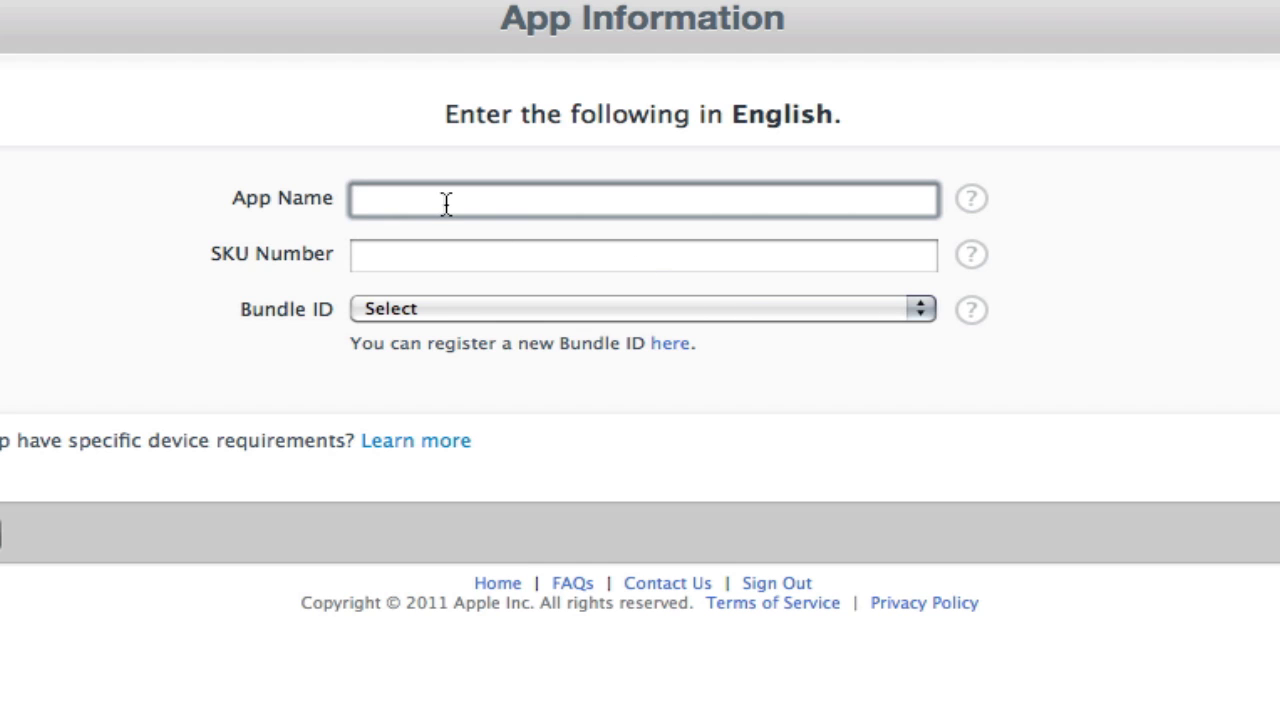
type("Test")
left_click(371, 262)
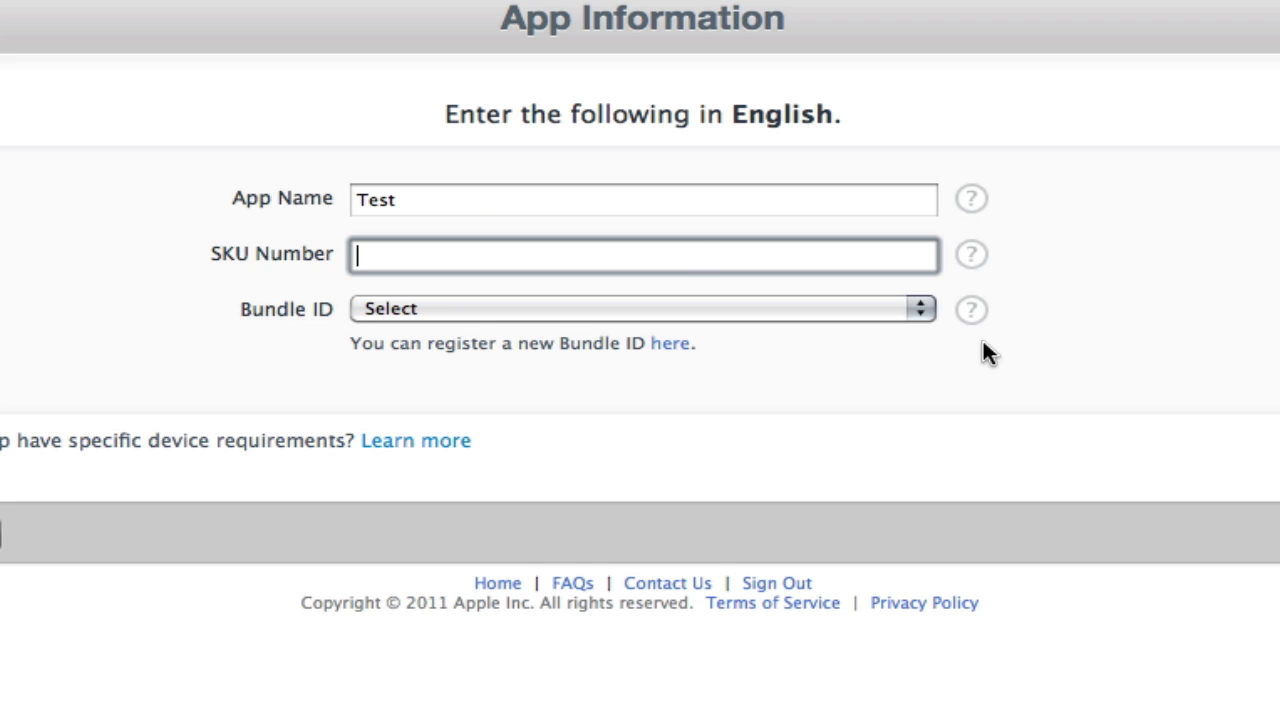
left_click(976, 253)
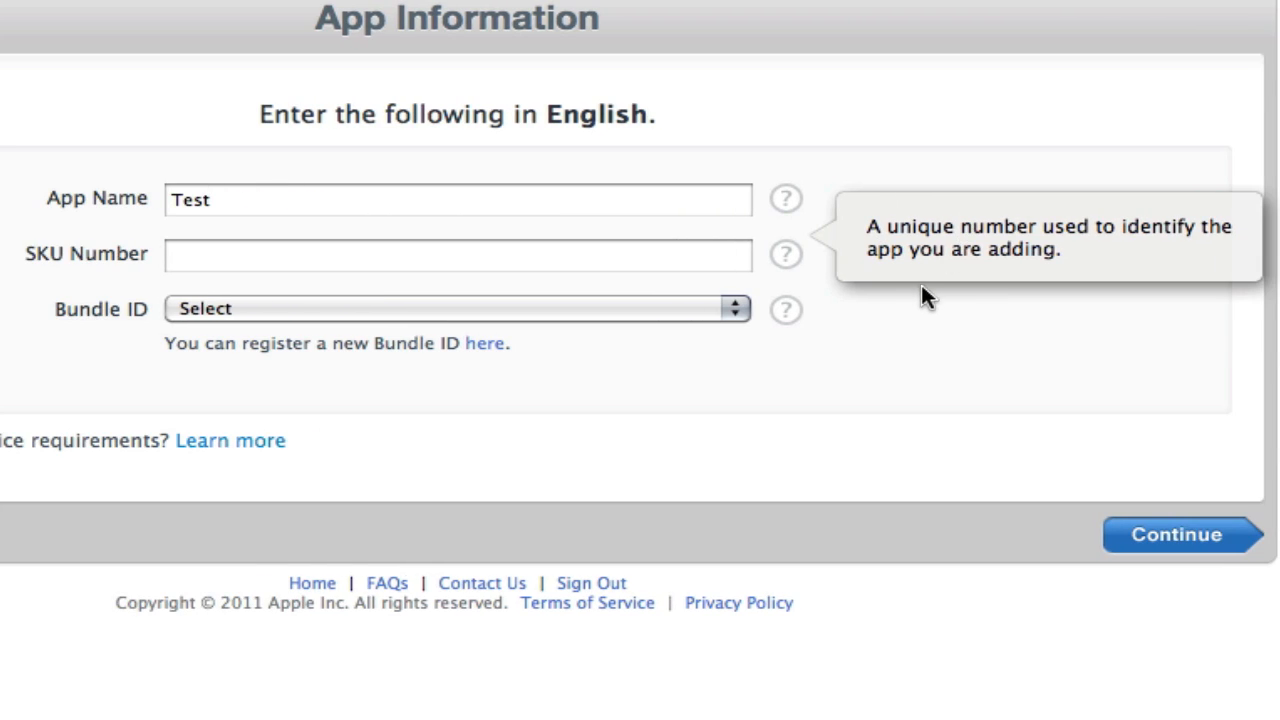
left_click(280, 259)
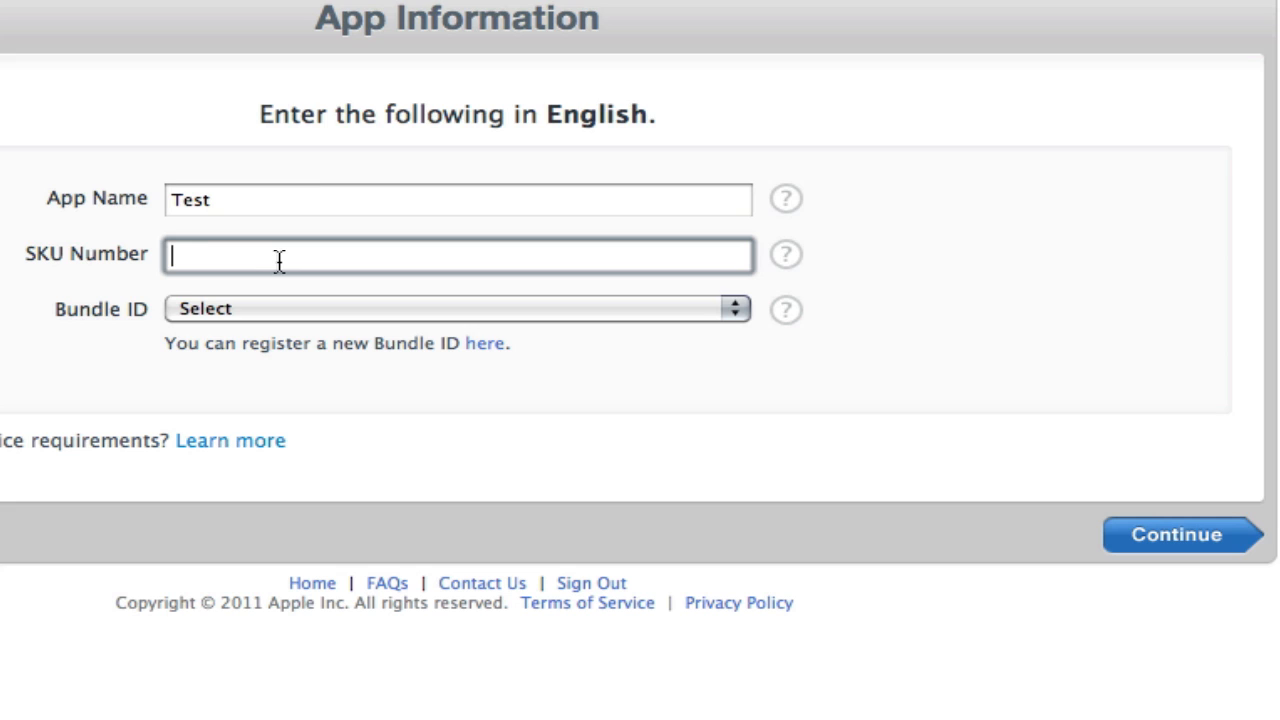
type("JM2o403095824")
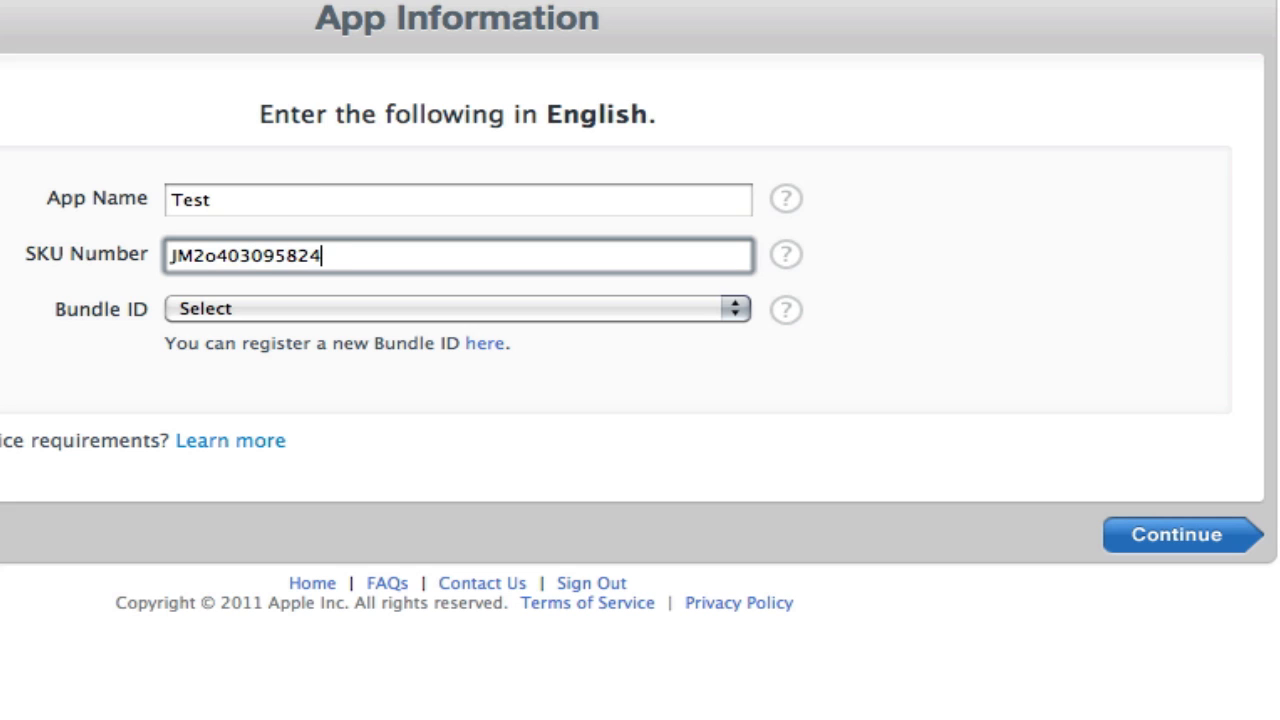
double_click(195, 262)
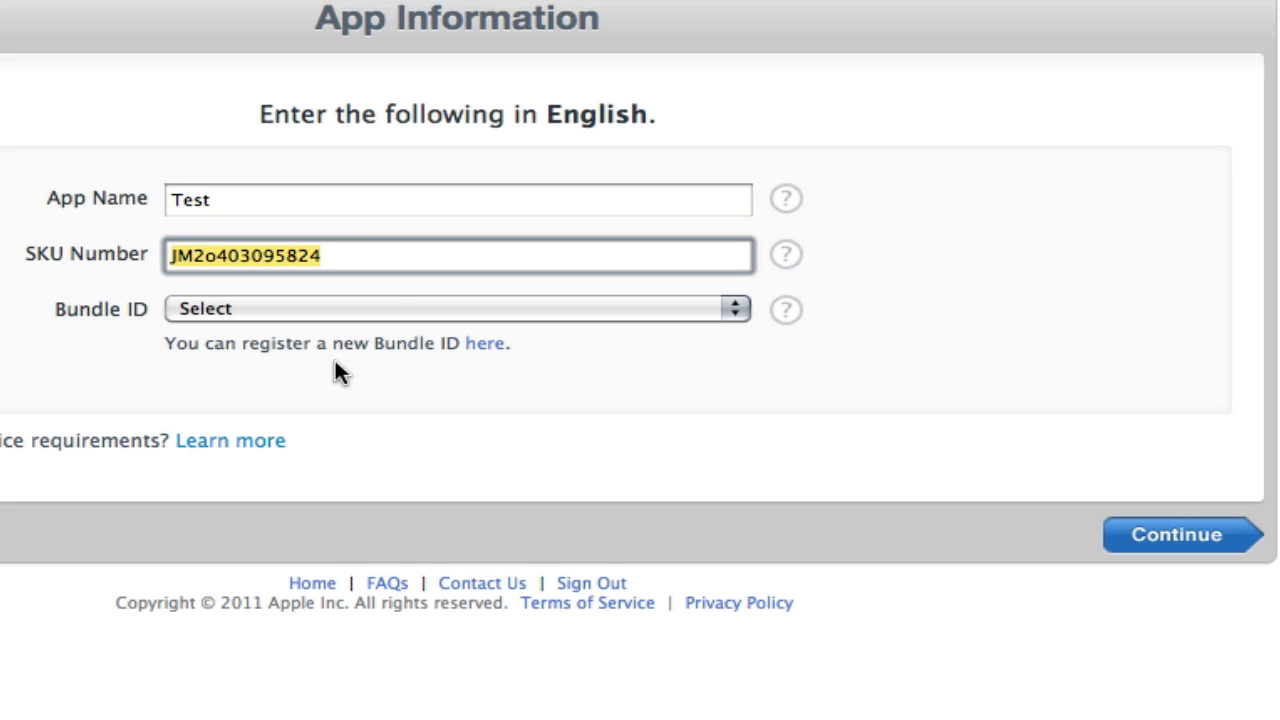
left_click(185, 200)
double_click(185, 200)
double_click(256, 258)
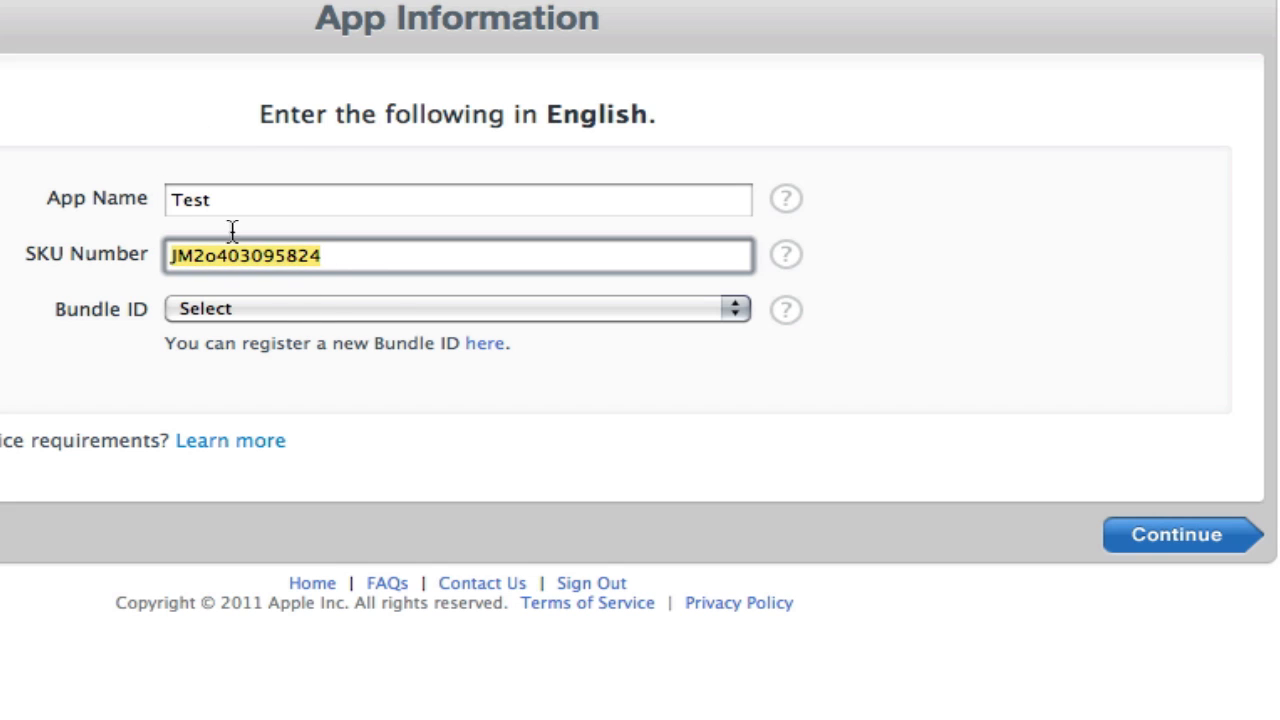
- Choose FailCake - * as the Bundle ID and consult the help for the Bundle ID Suffix
left_click(257, 306)
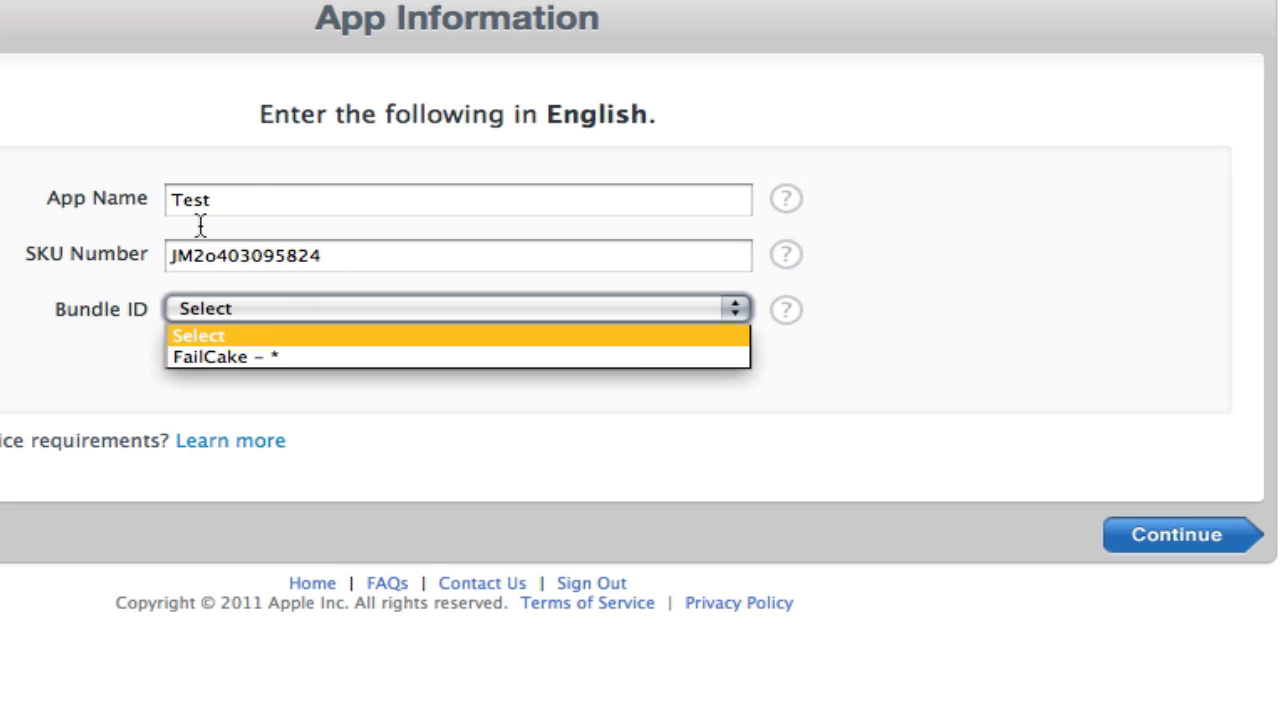
left_click(178, 356)
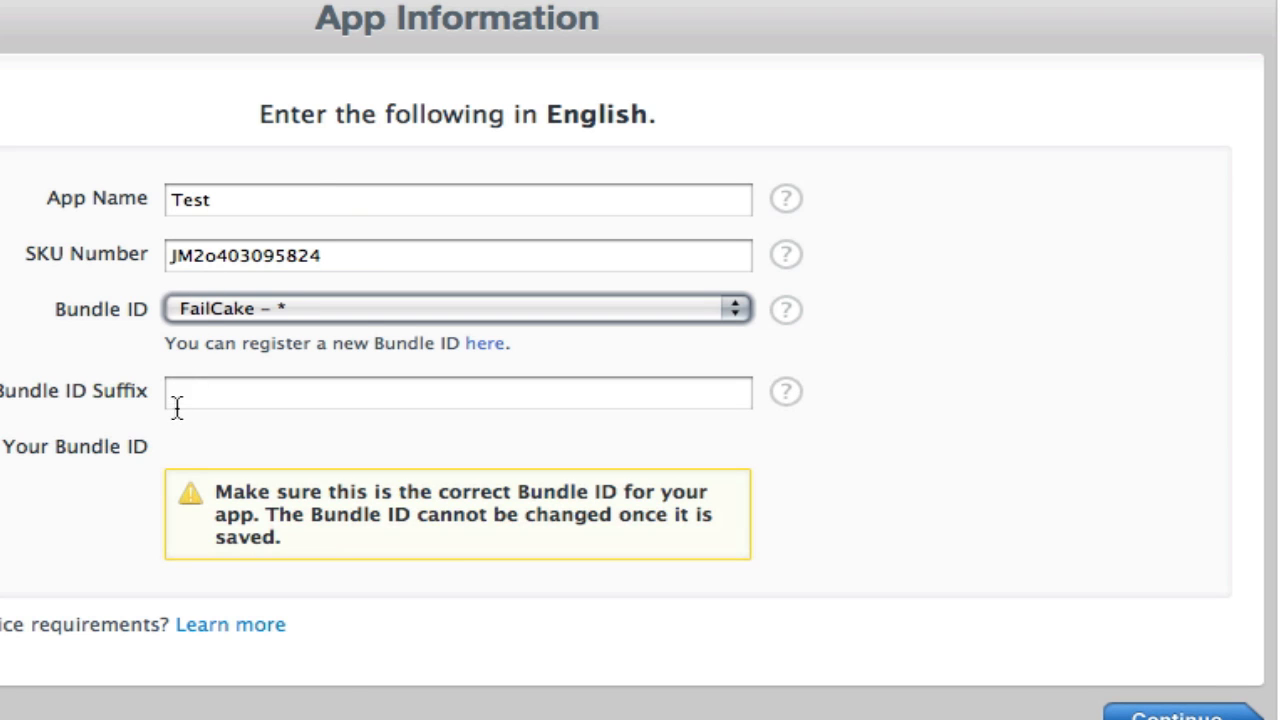
left_click_drag(1, 391, 175, 388)
left_click(173, 397)
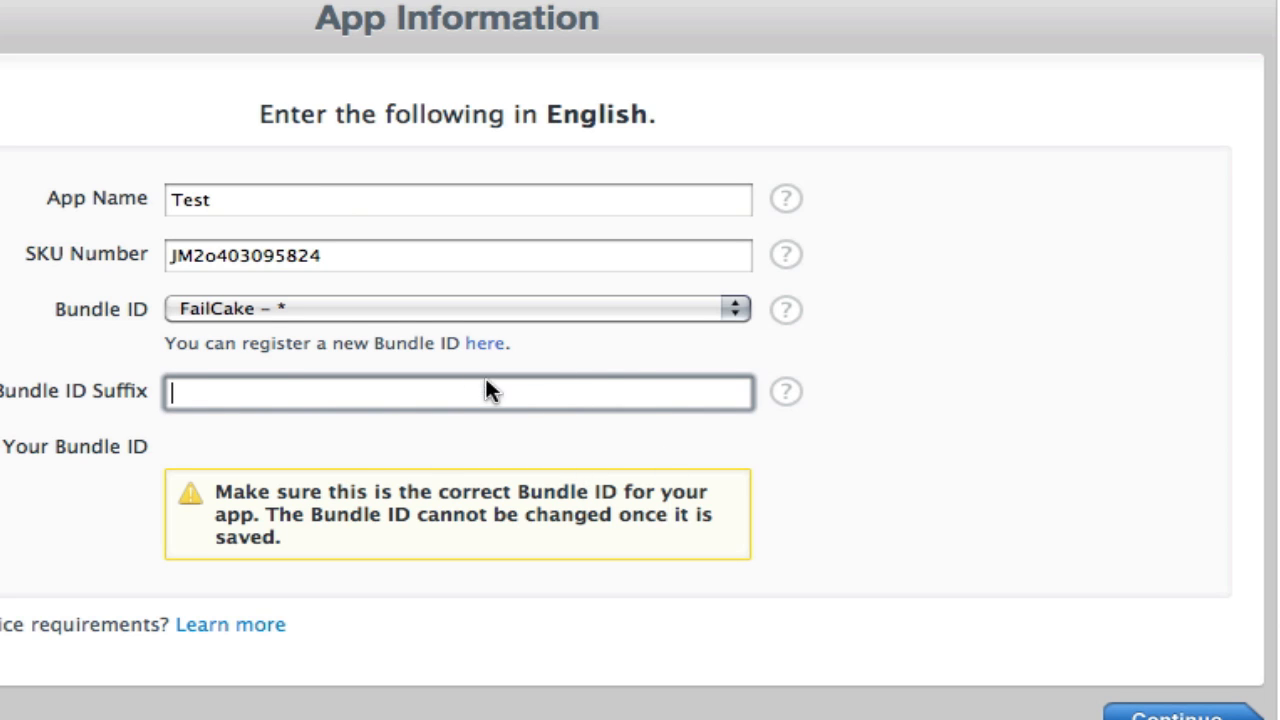
left_click(779, 390)
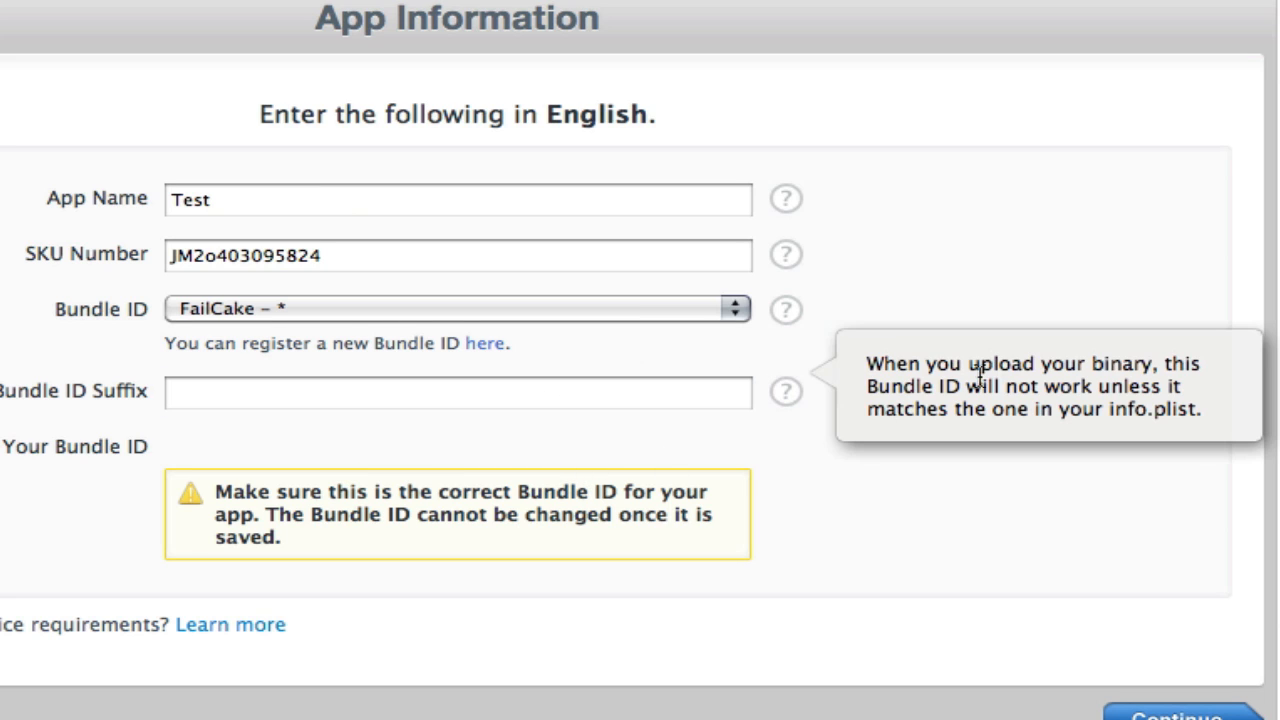
left_click_drag(1109, 411, 1238, 408)
left_click(1223, 407)
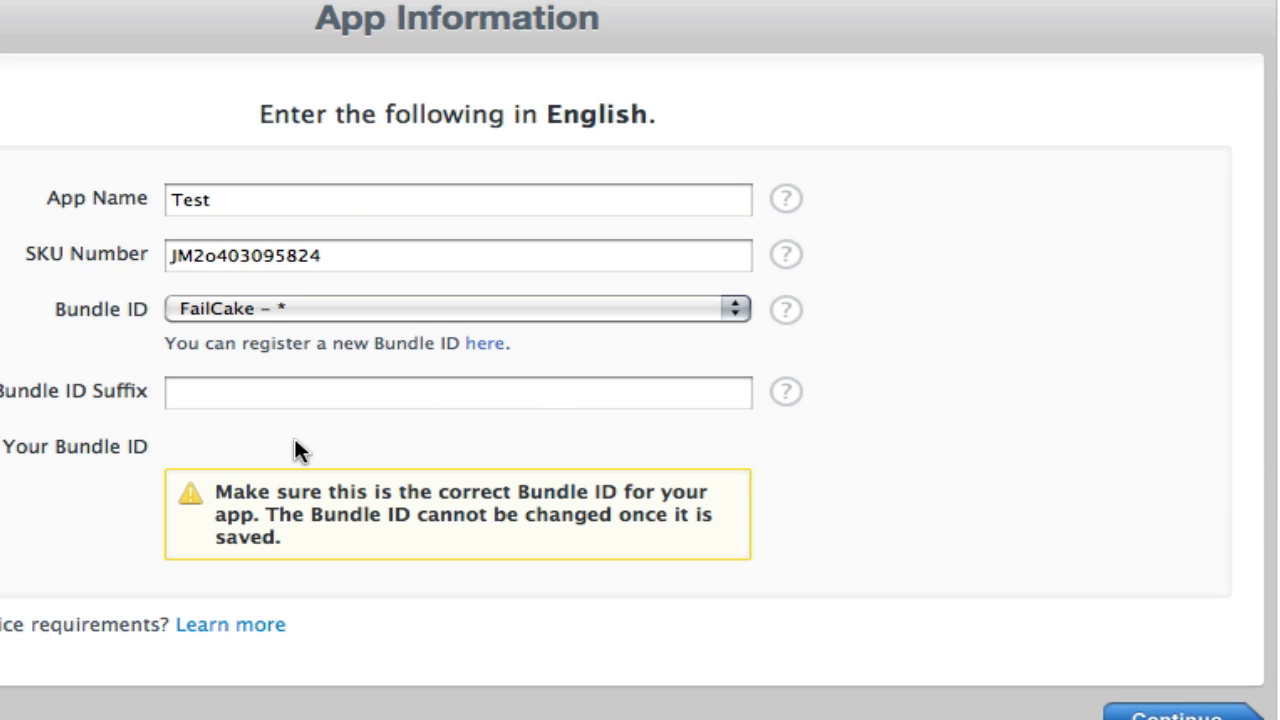
double_click(176, 199)
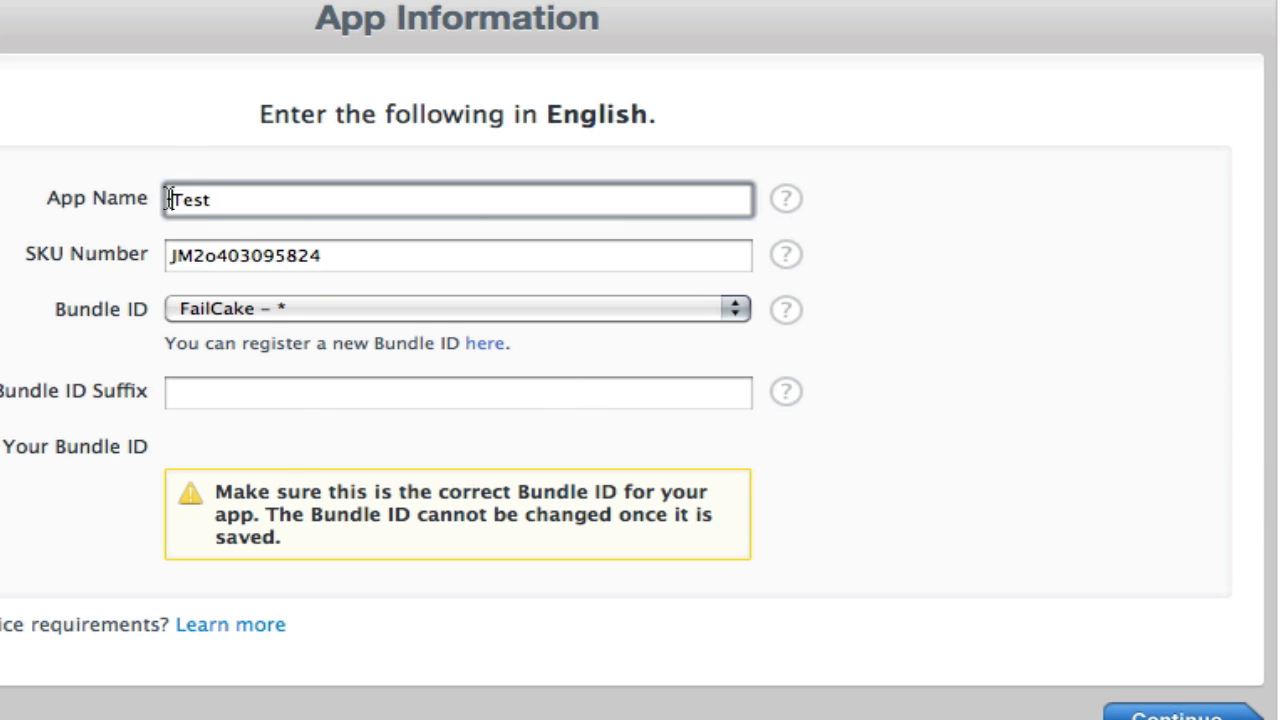
left_click_drag(361, 258, 112, 269)
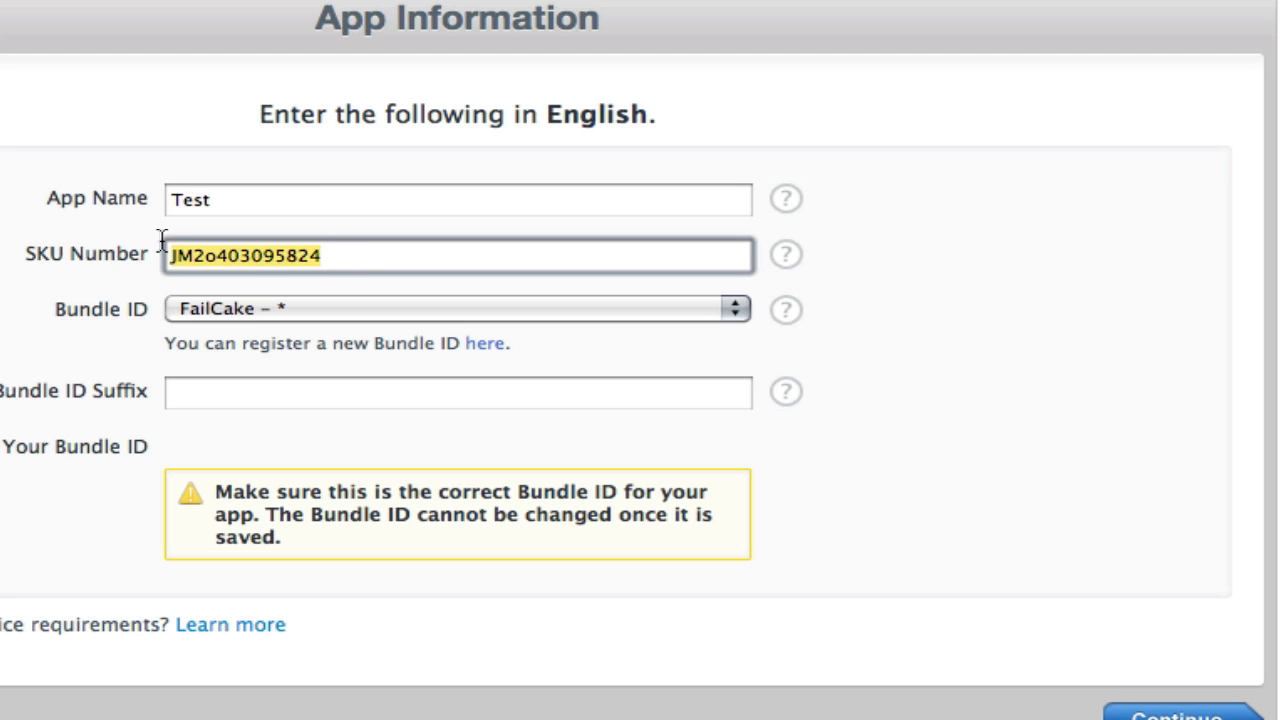
left_click(188, 396)
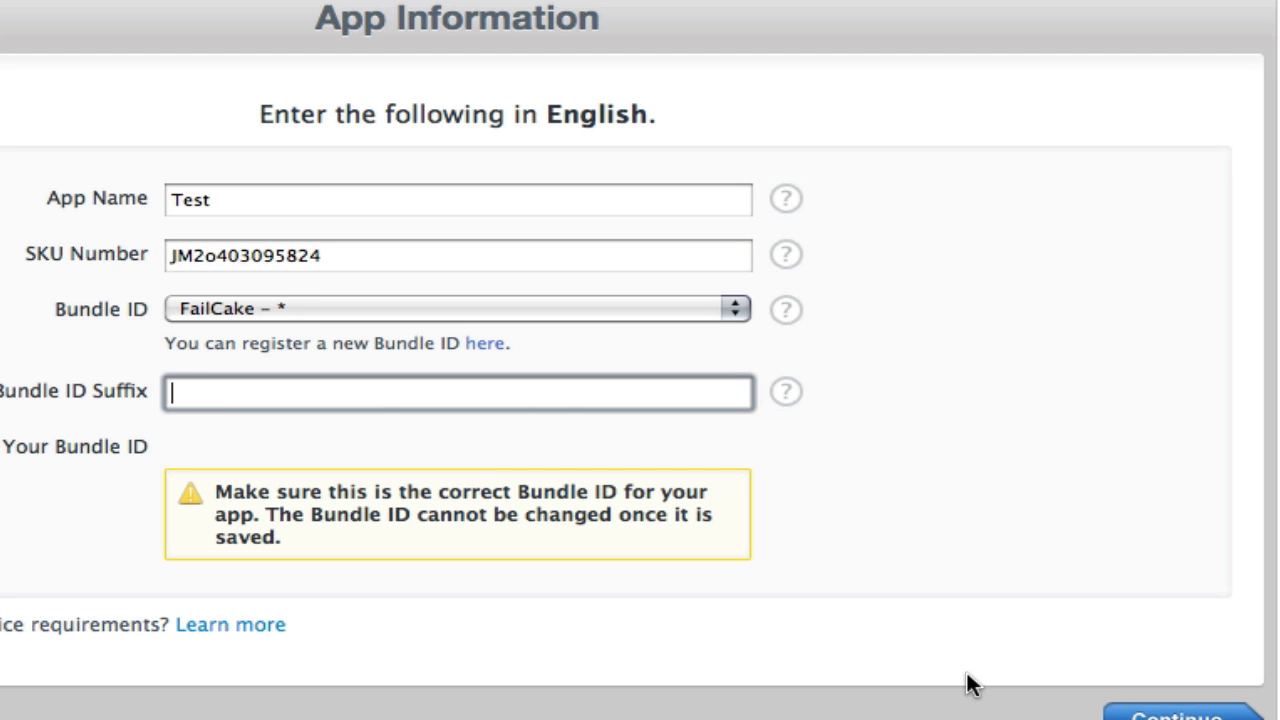
left_click_drag(28, 390, 212, 392)
left_click(222, 393)
left_click(234, 449)
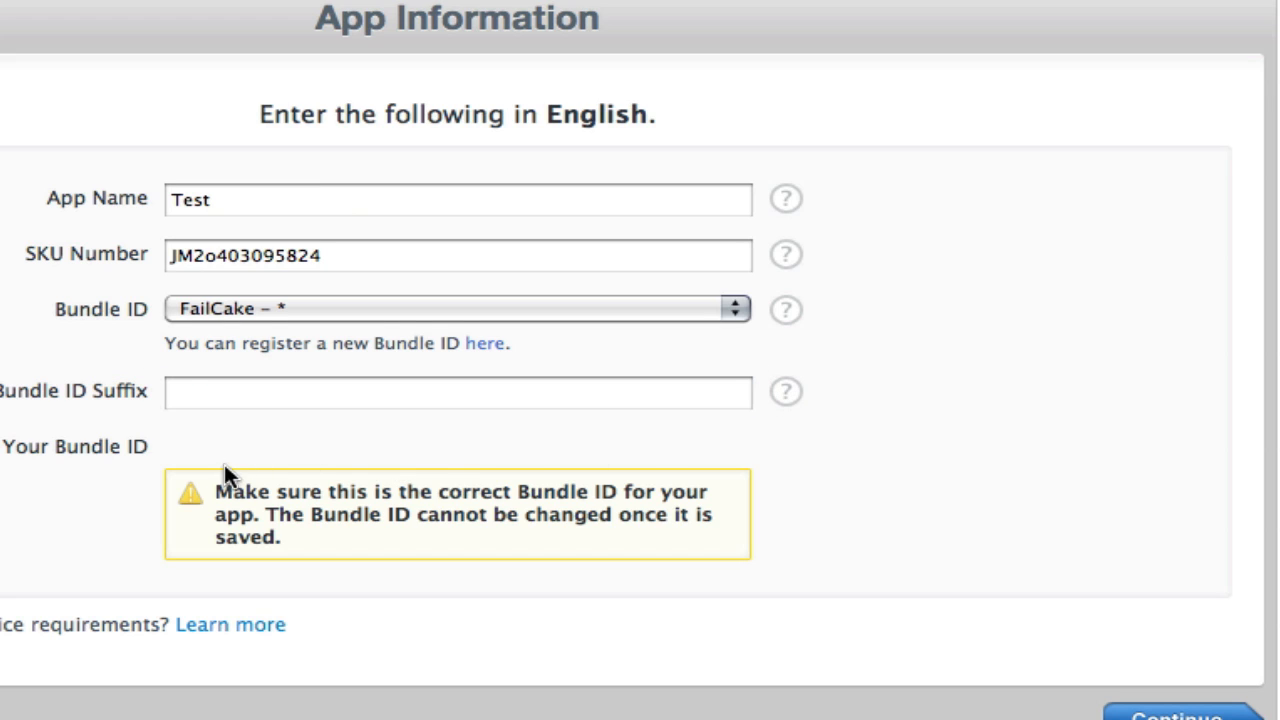
- Set the Bundle ID Suffix to failcake
left_click(194, 396)
type("failcake")
left_click_drag(190, 445, 232, 449)
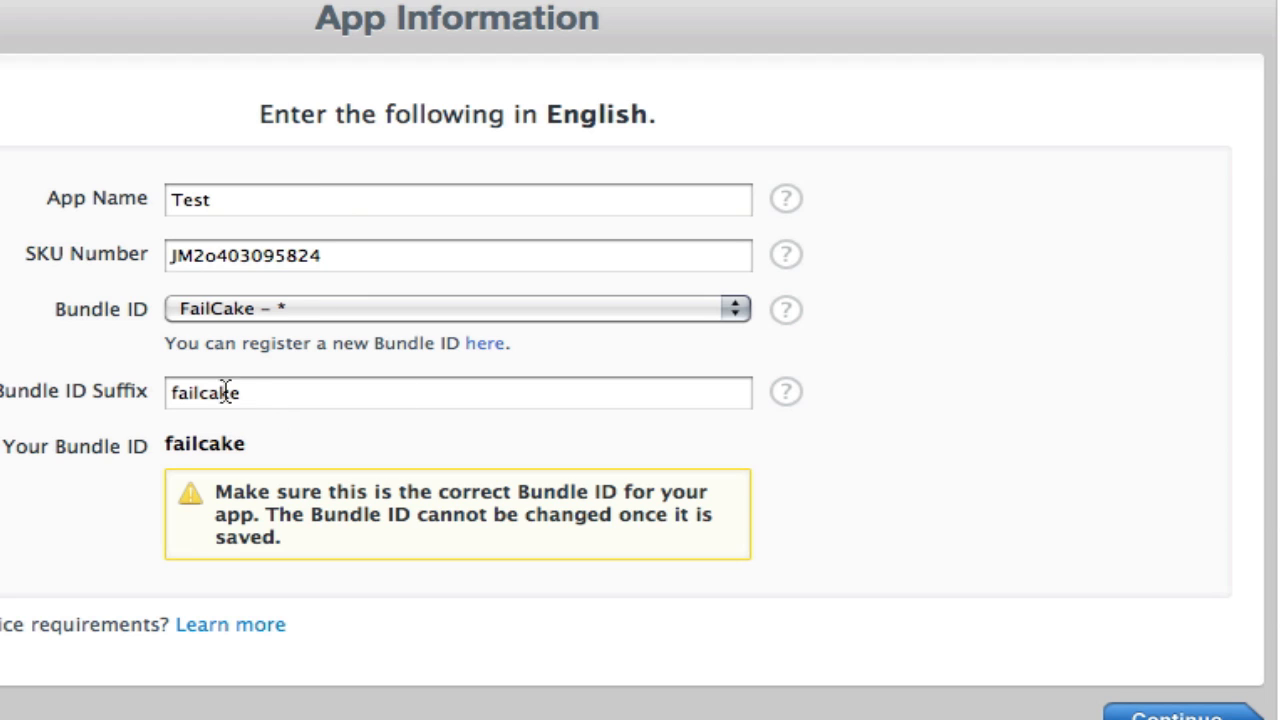
double_click(266, 393)
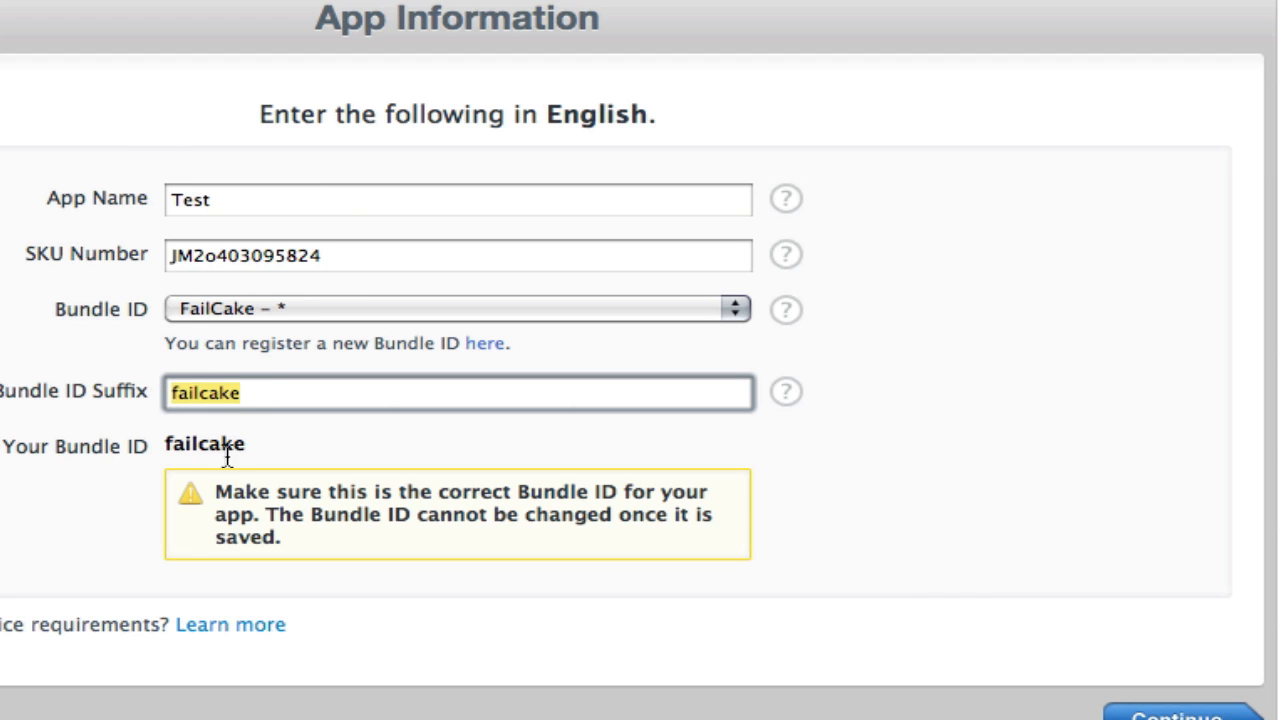
left_click(214, 392)
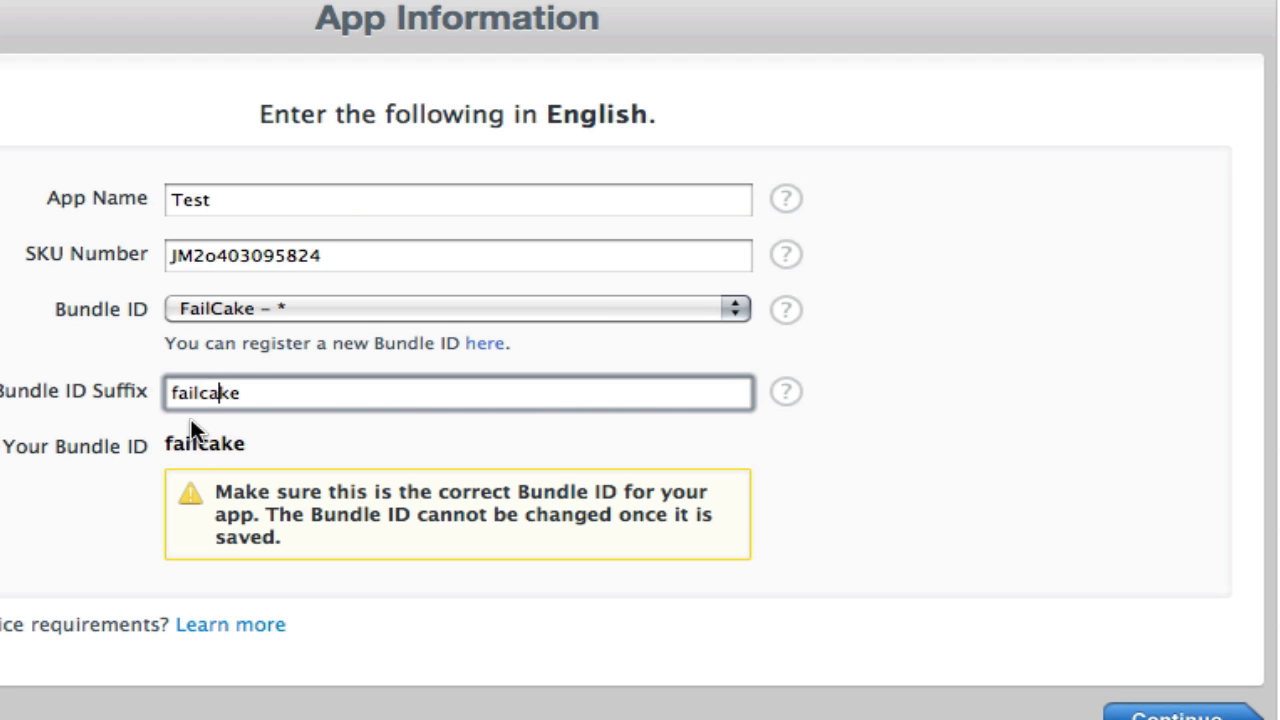
double_click(252, 400)
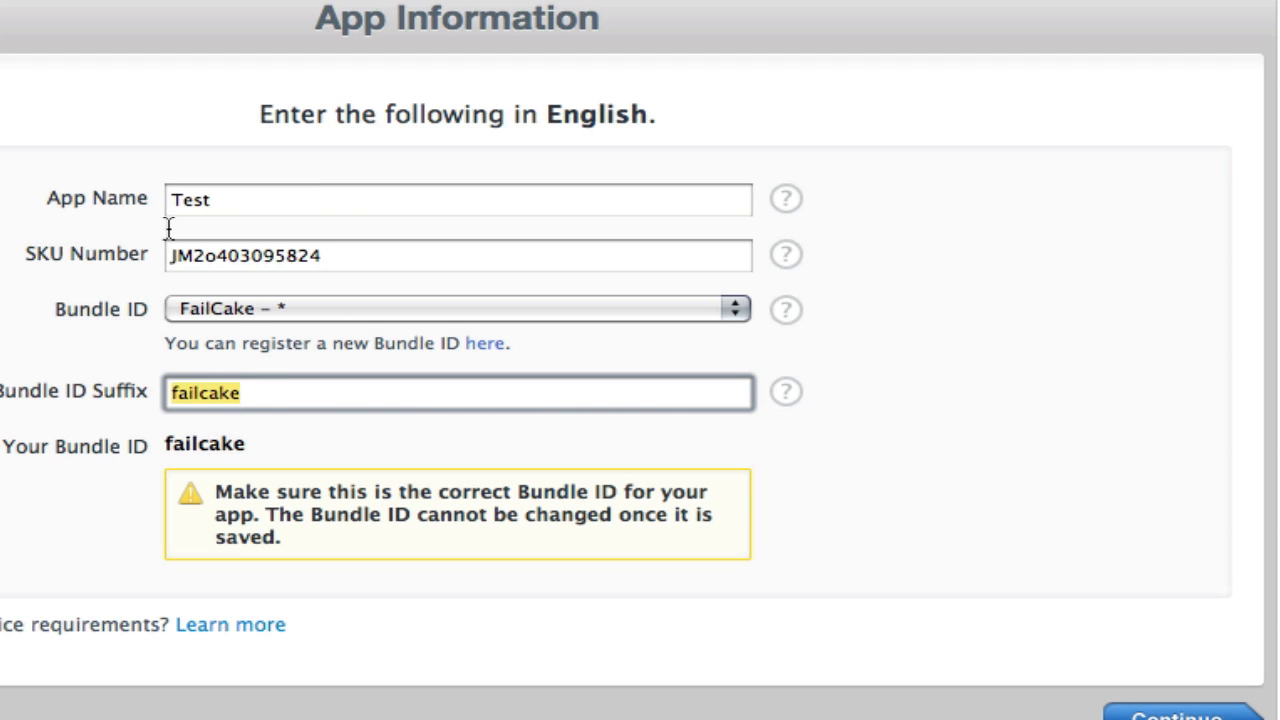
double_click(203, 200)
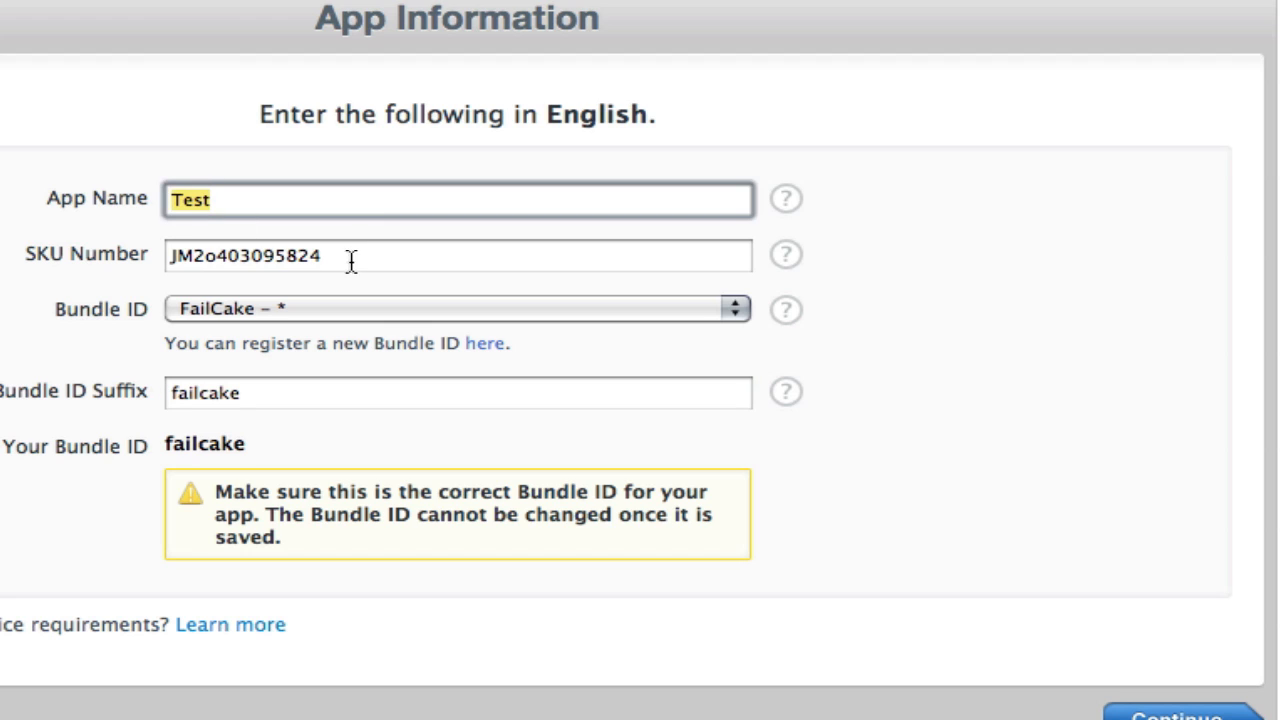
double_click(343, 250)
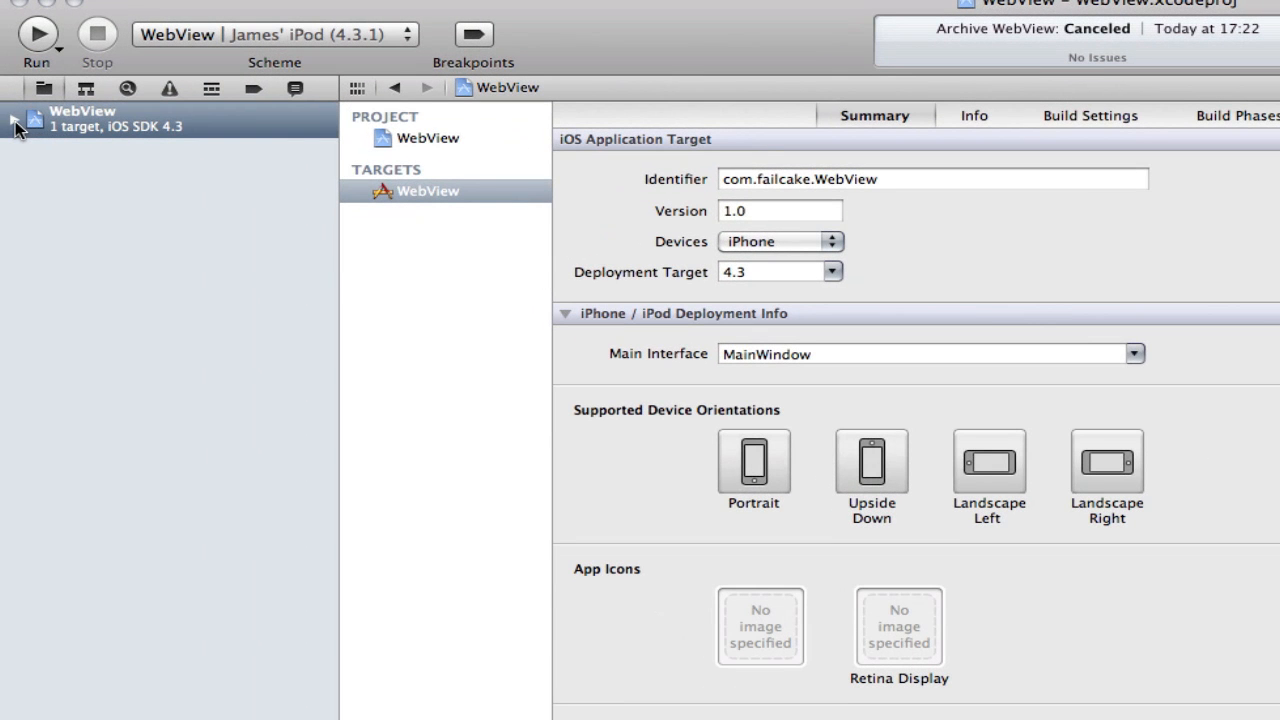
- Examine the identifier in the WebView target's summary in Xcode
left_click(8, 92)
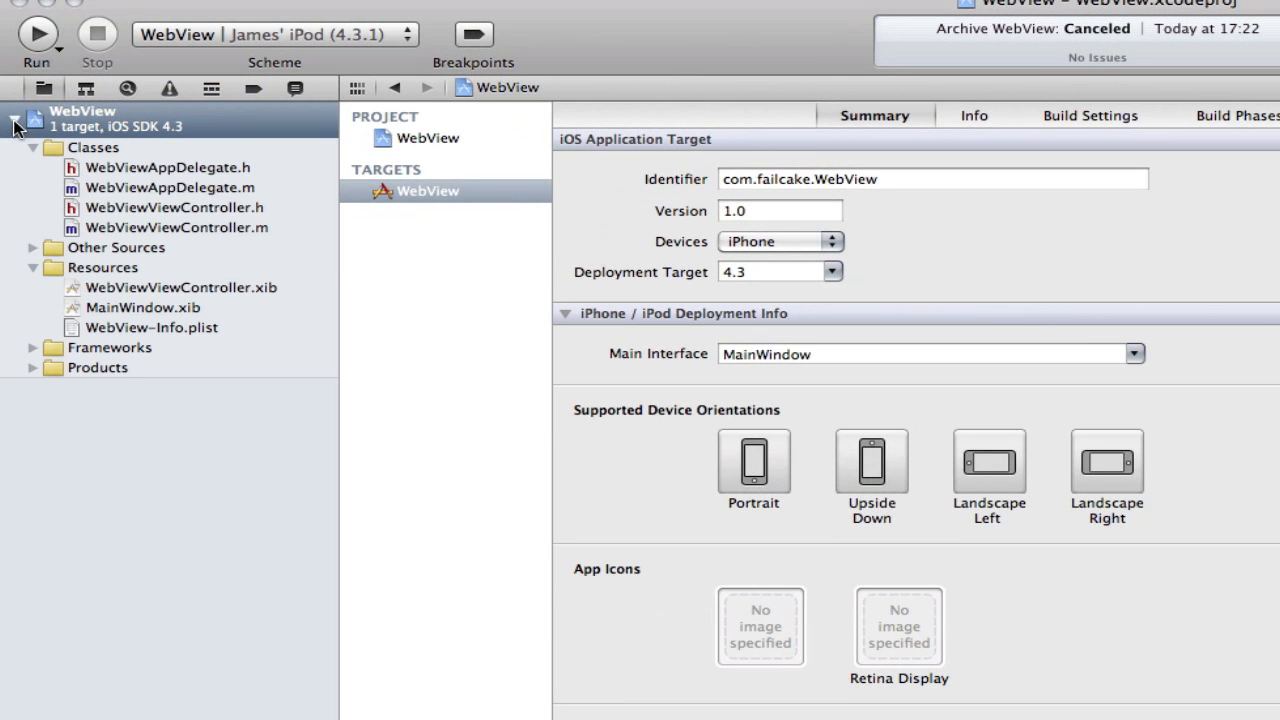
left_click(14, 121)
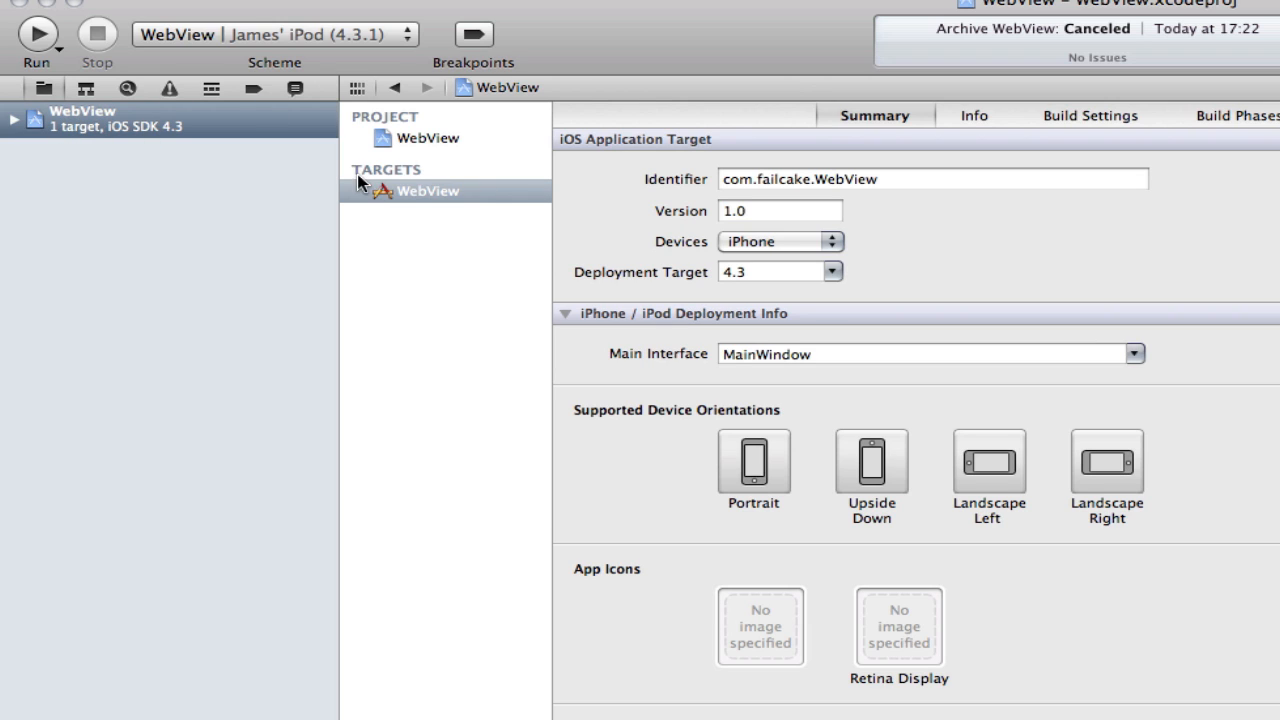
left_click(396, 192)
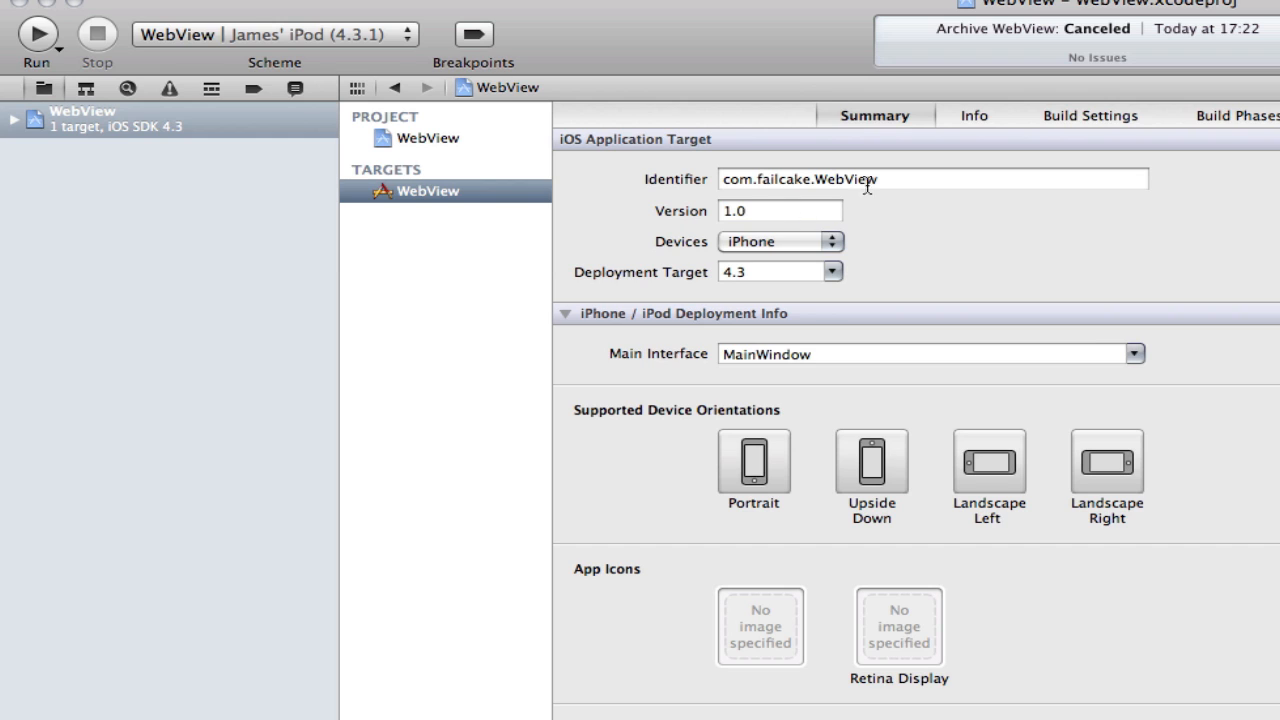
left_click_drag(903, 180, 808, 190)
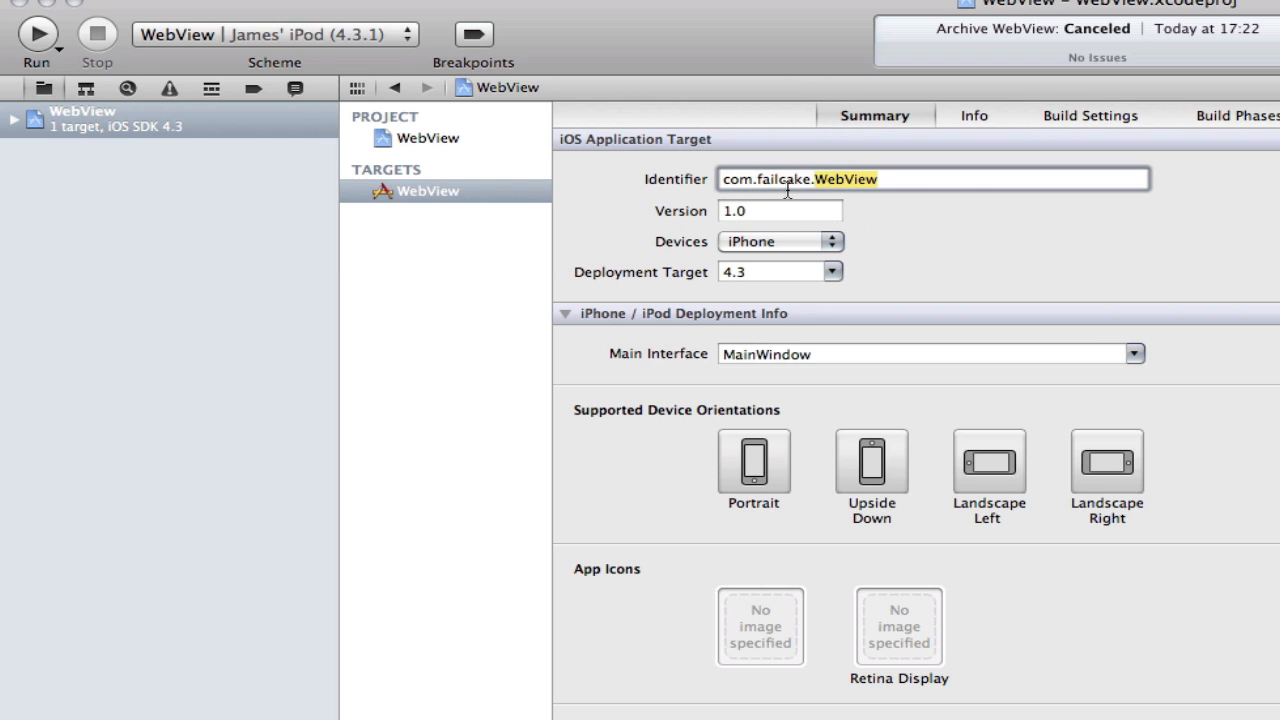
left_click(881, 178)
- Open WebView-Info.plist from the project's Resources and examine its bundle identifier
left_click(15, 121)
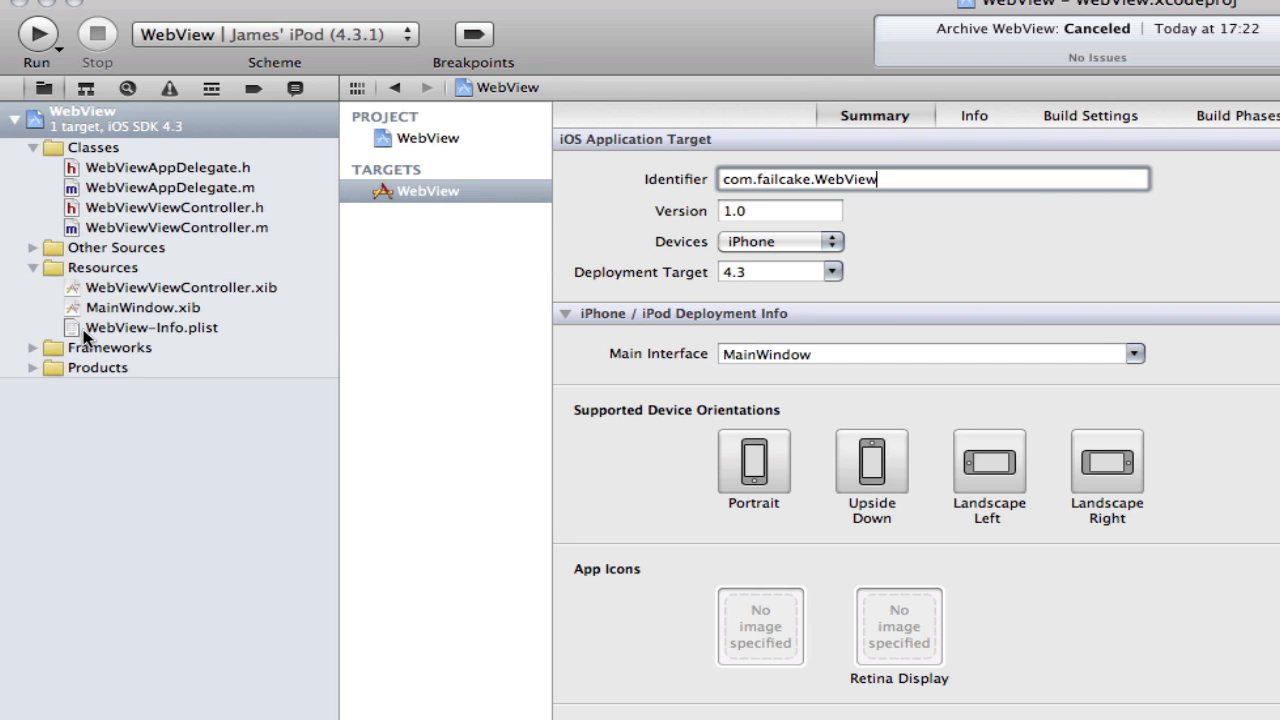
left_click(83, 330)
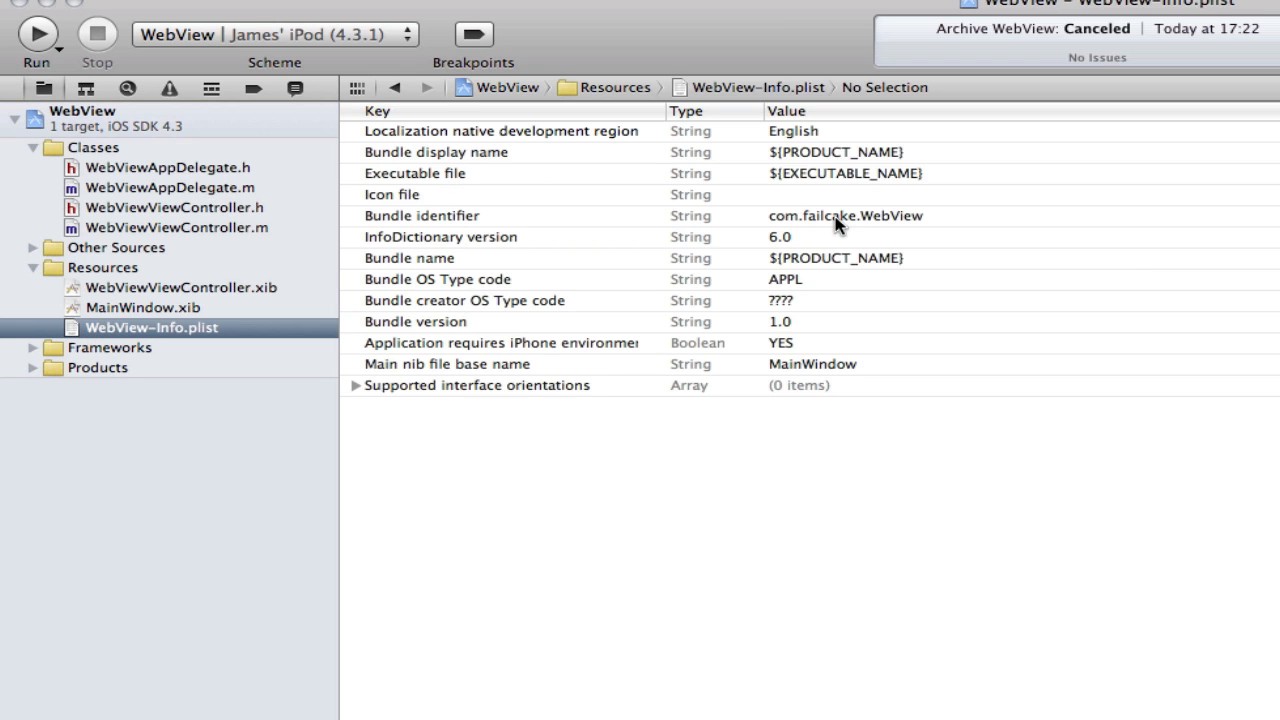
left_click(600, 217)
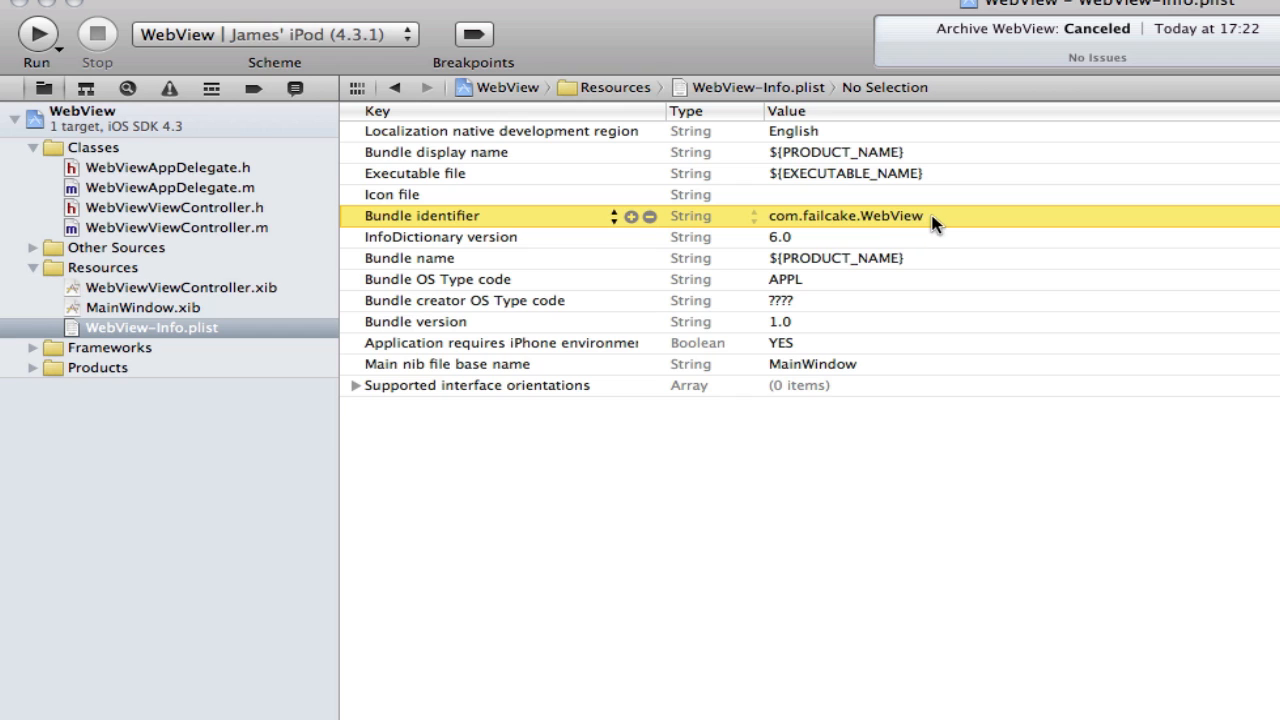
left_click(880, 216)
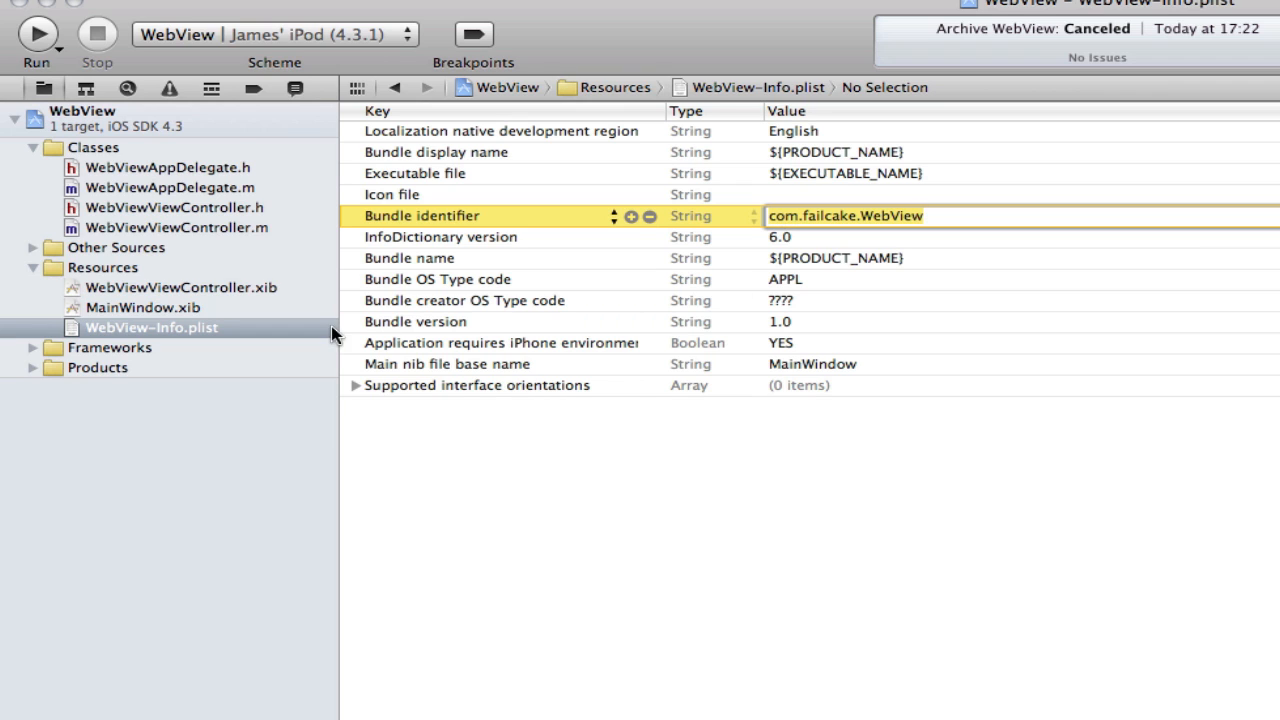
left_click(948, 246)
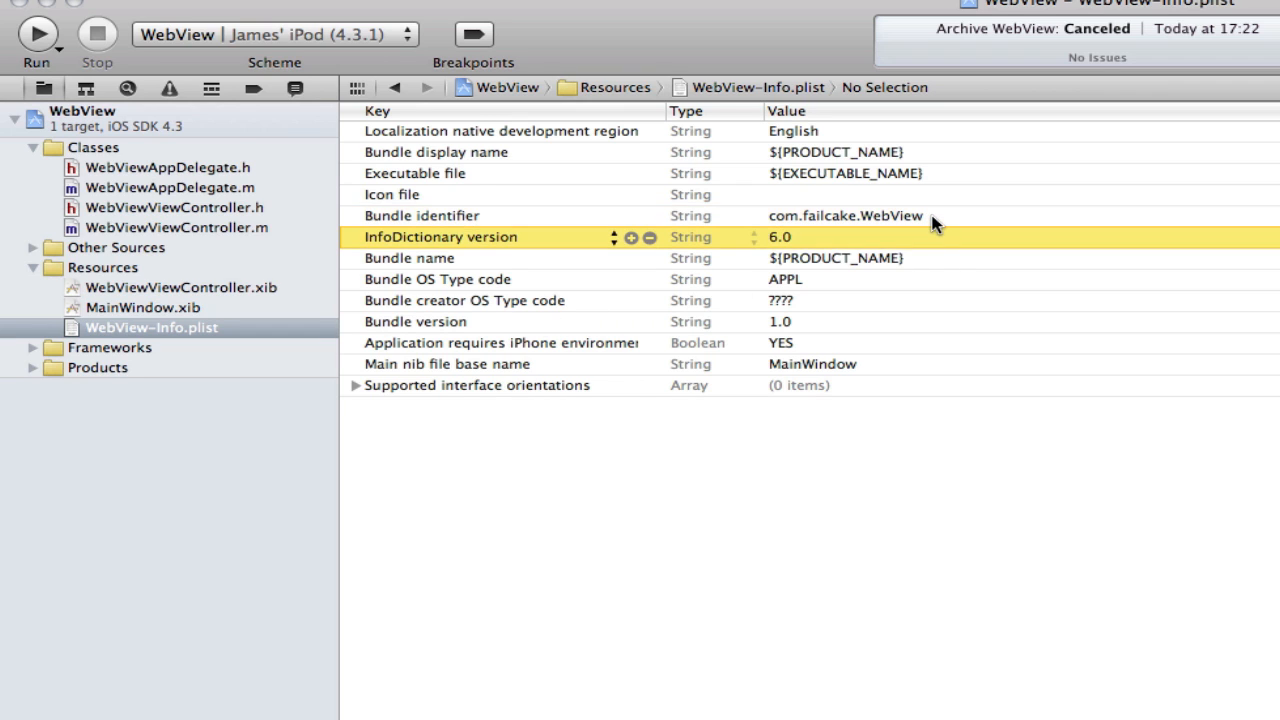
- Examine the Bundle identifier entry in WebView-Info.plist and return to the WebView target's summary
left_click(921, 208)
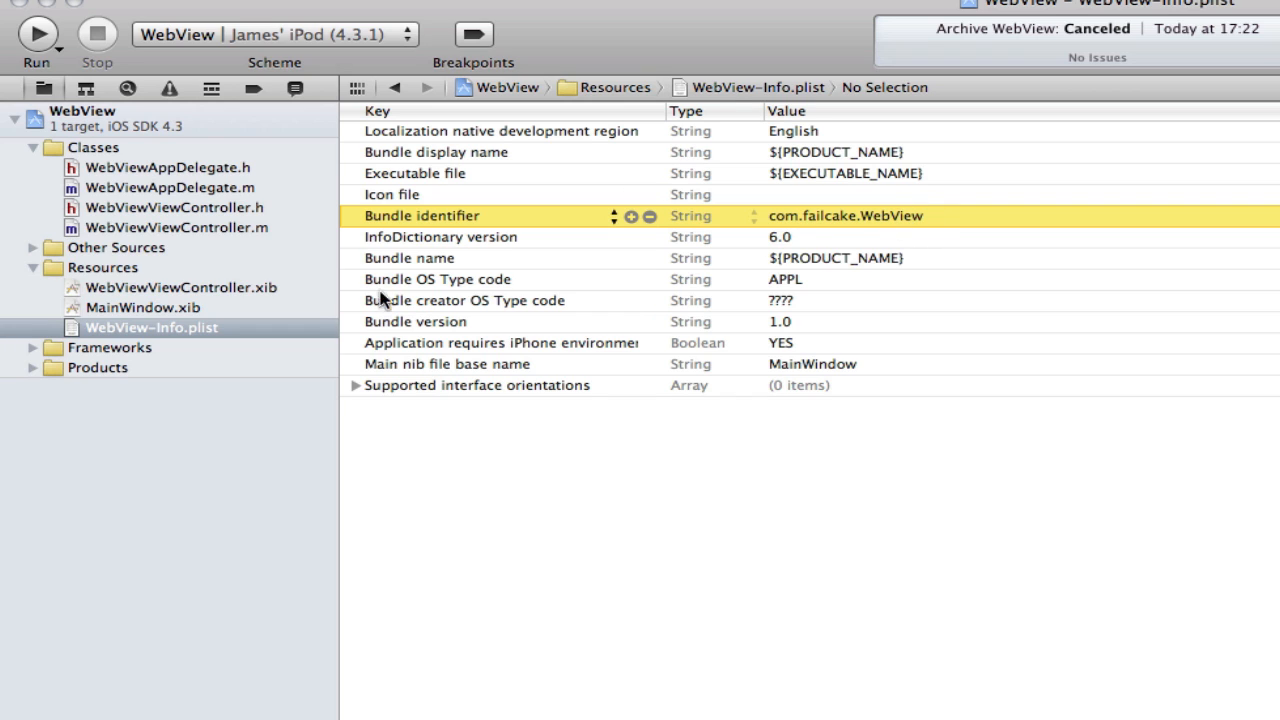
left_click(14, 119)
left_click(101, 116)
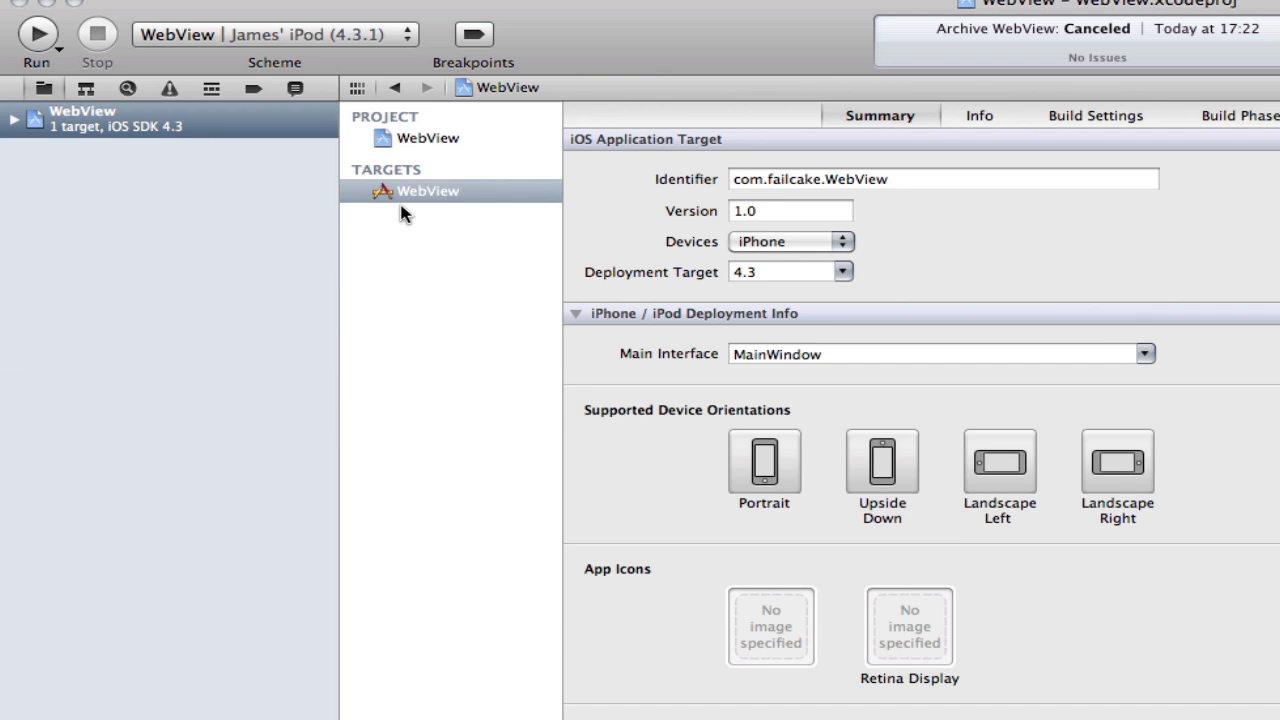
left_click(410, 196)
- Try editing the version number in the WebView target's summary
left_click(778, 217)
left_click(780, 217)
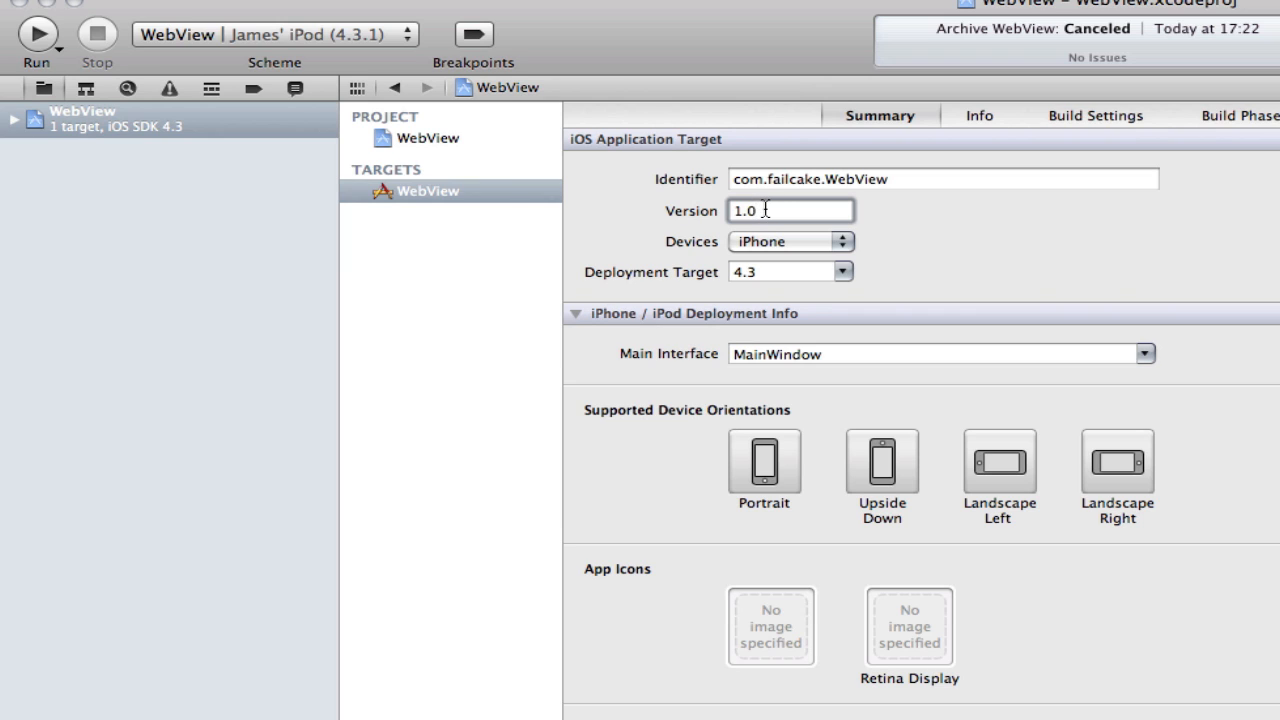
key("BackSpace")
type("1")
key("BackSpace")
- Review the available Devices and Deployment Target options for the WebView target, keeping iPhone and 4.3
left_click(802, 247)
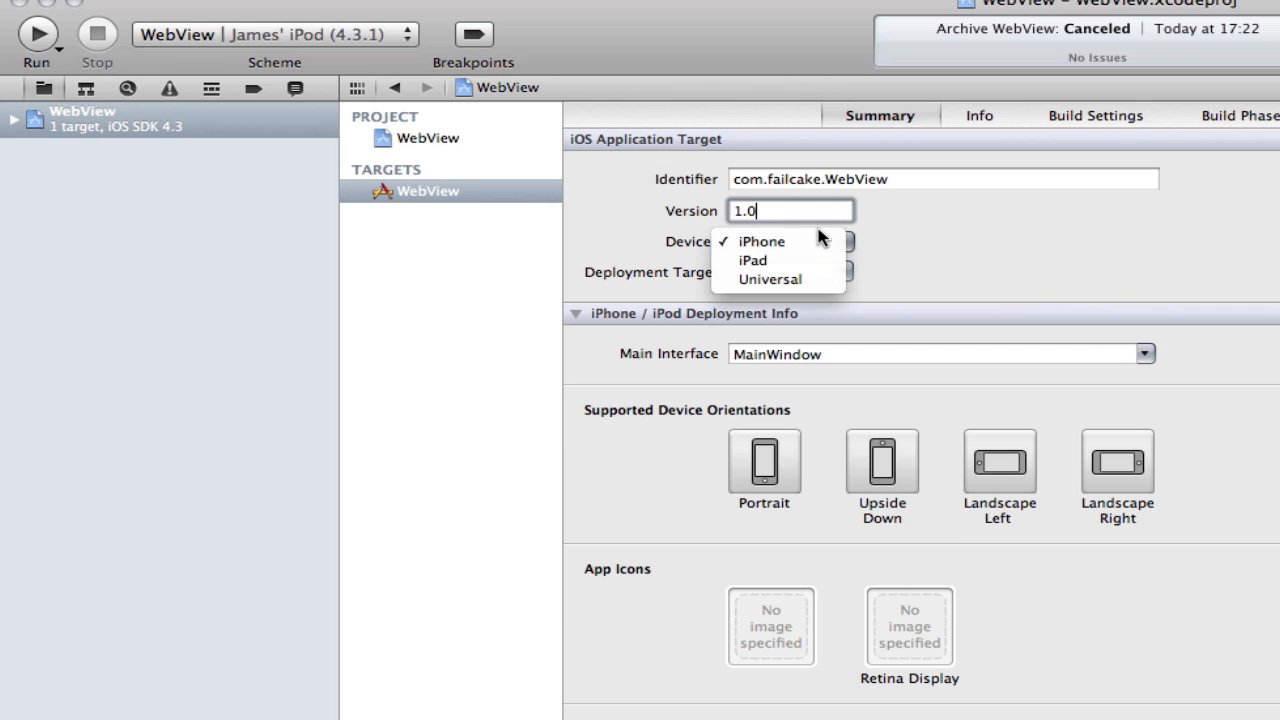
left_click(818, 245)
left_click(841, 274)
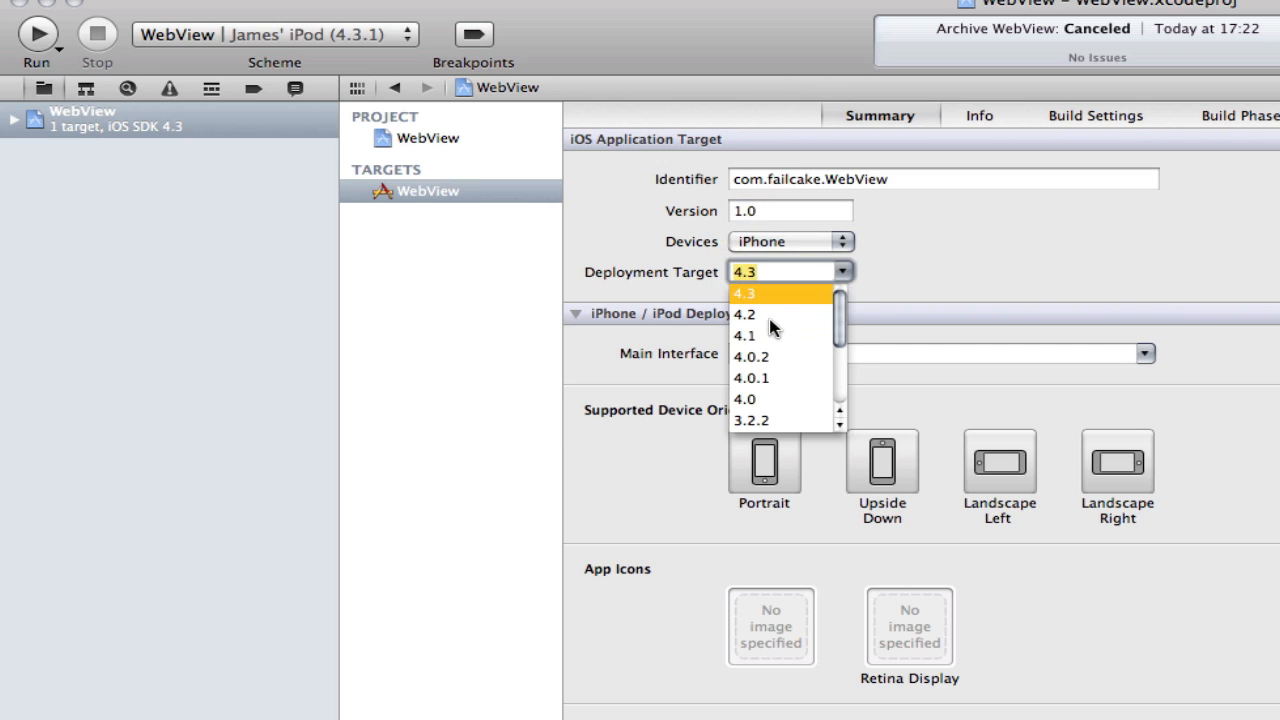
left_click(878, 272)
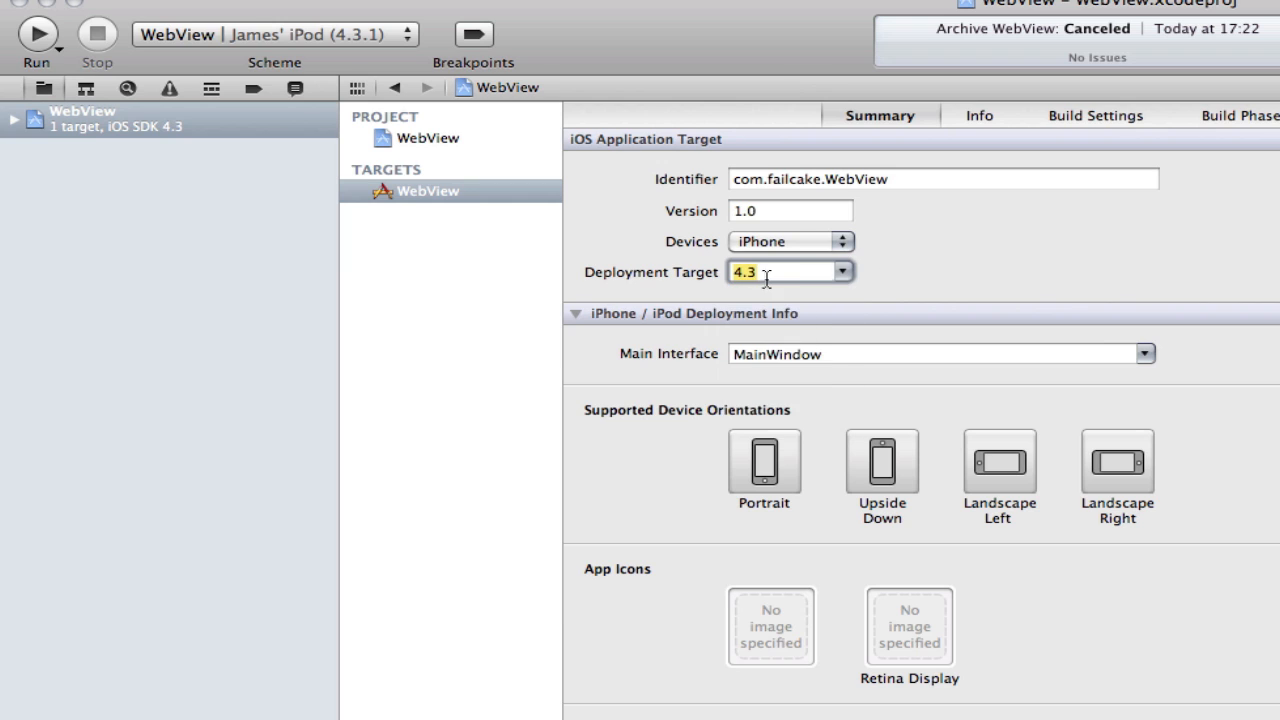
left_click(763, 278)
- Examine the Code Signing Identity entries for Debug, Distribution and Release in the WebView target's build settings
left_click(1100, 116)
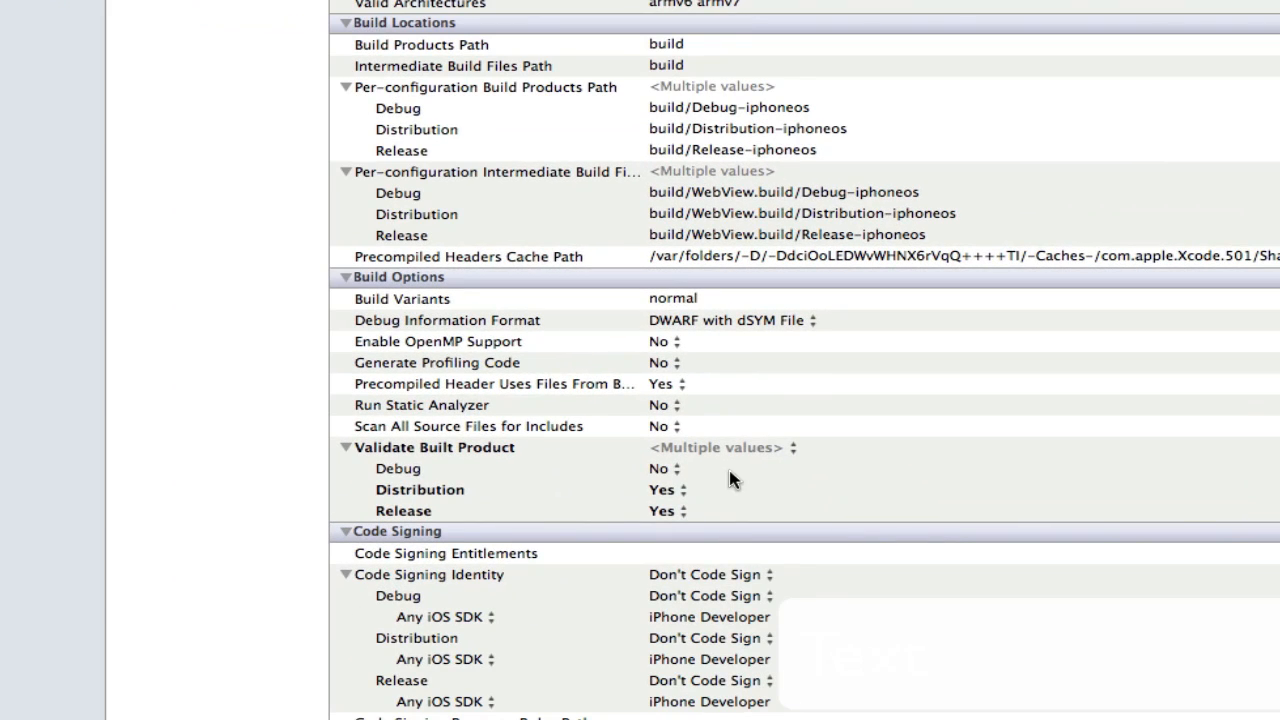
scroll(712, 335, "down", 1)
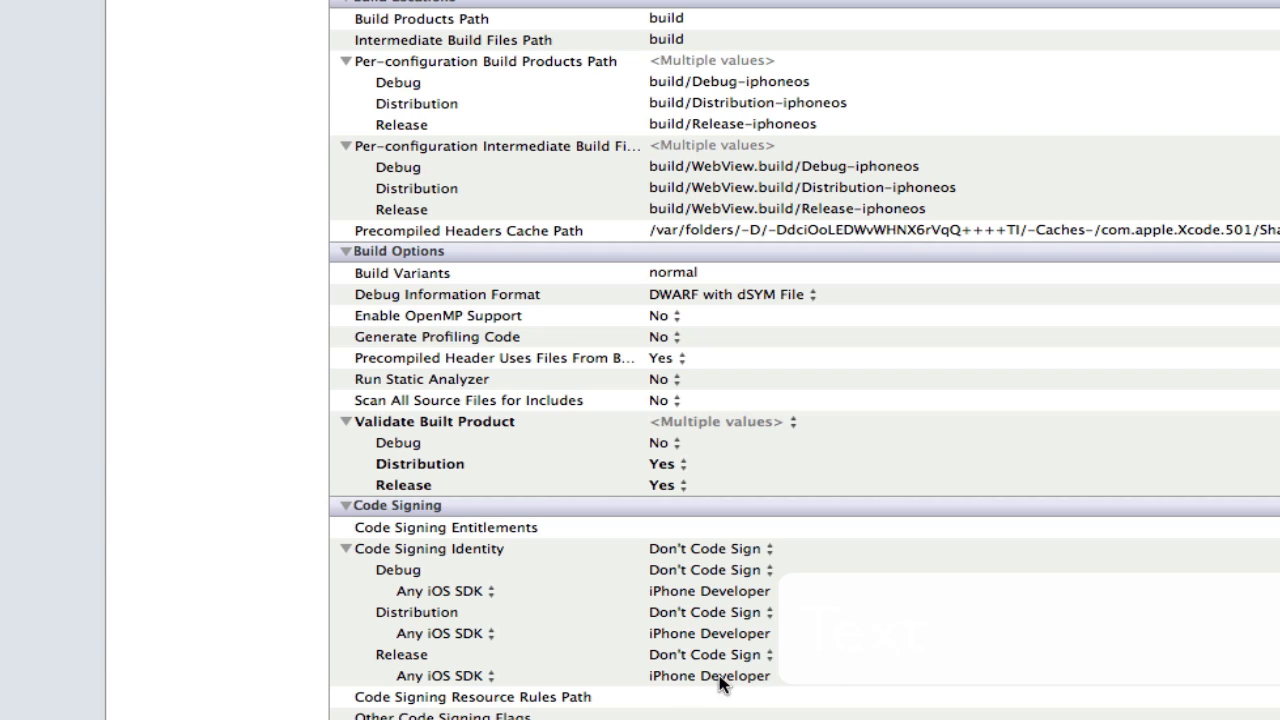
left_click(392, 612)
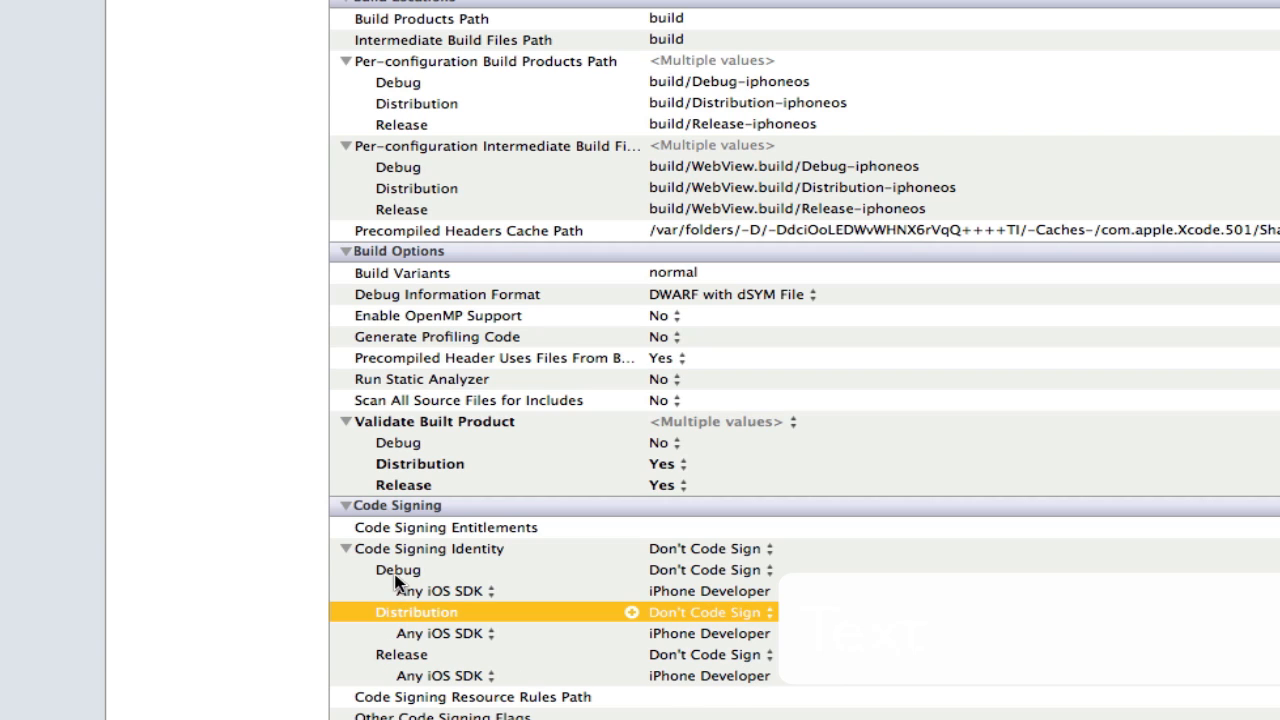
left_click(399, 571)
left_click(402, 656)
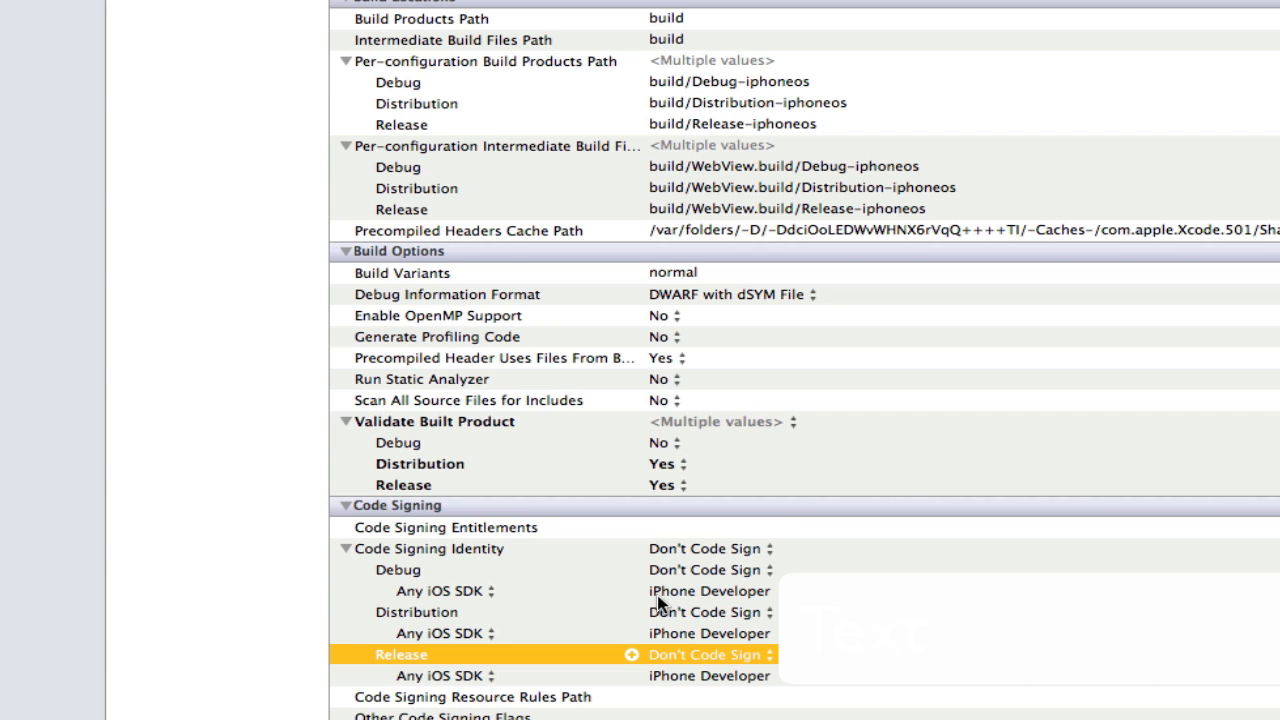
scroll(920, 414, "up", 2)
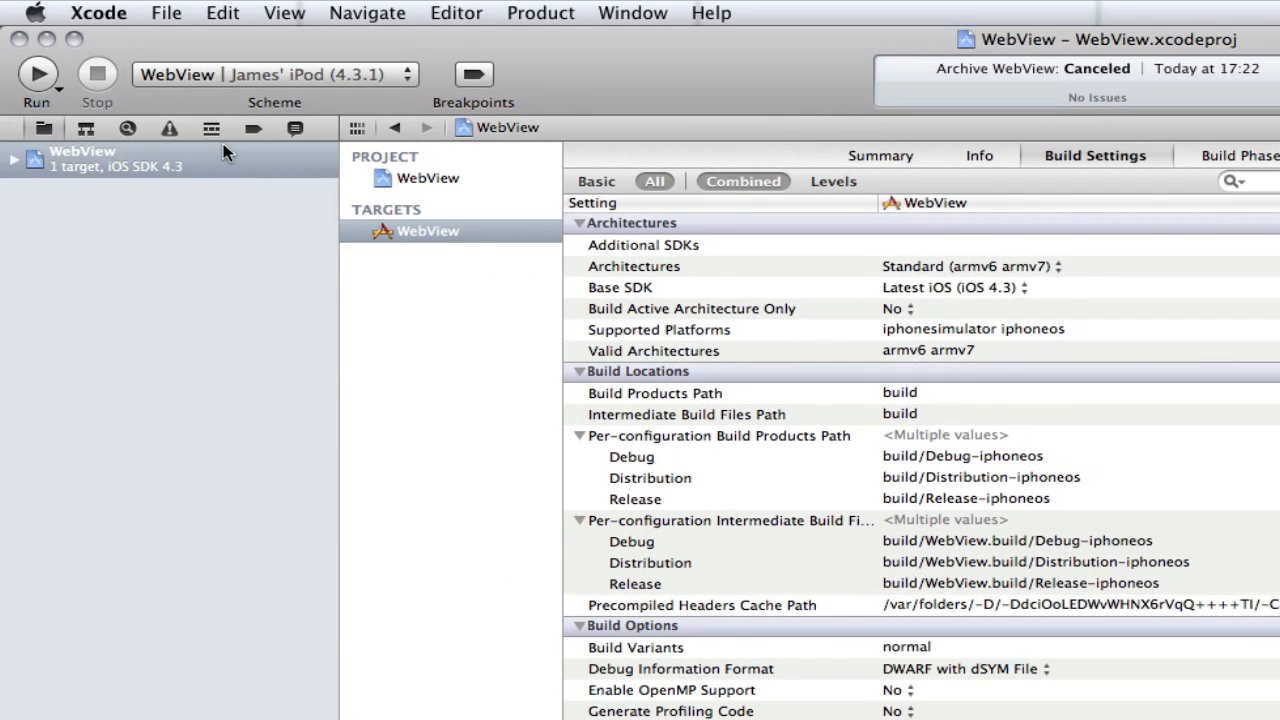
- Check the WebView scheme's run destinations and keep the connected iPod selected instead of a simulator
left_click(223, 150)
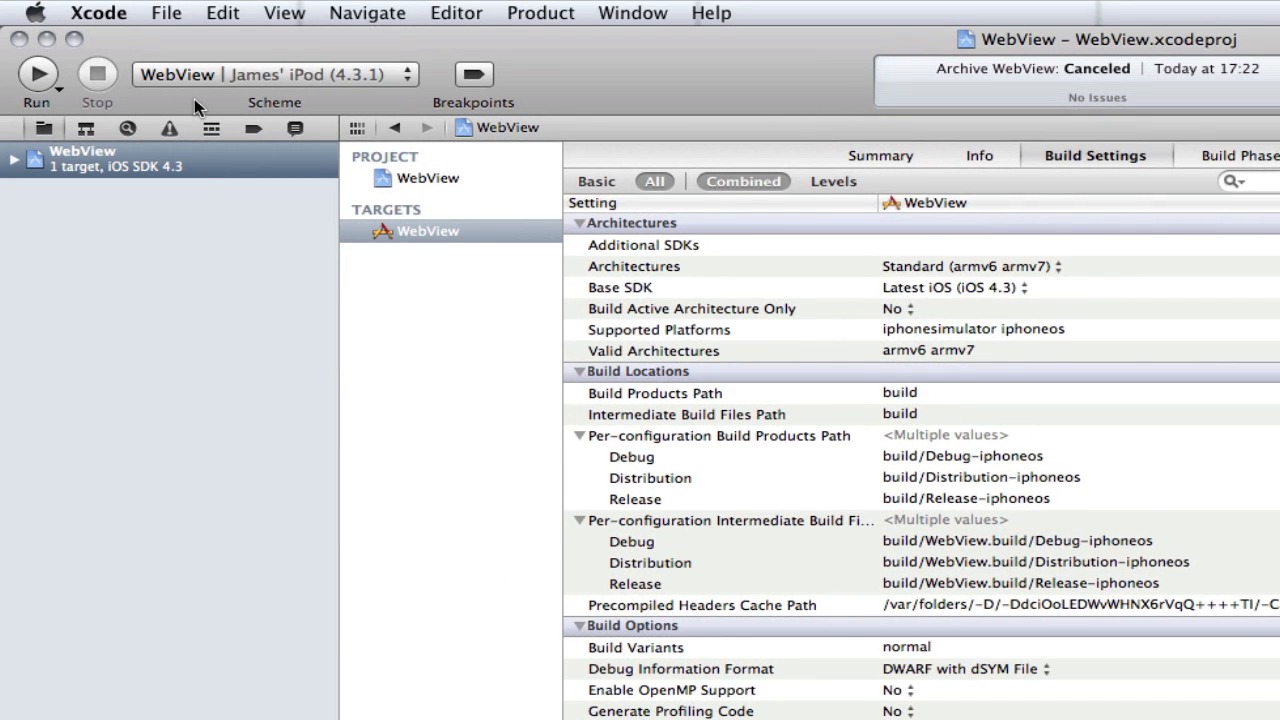
left_click(310, 80)
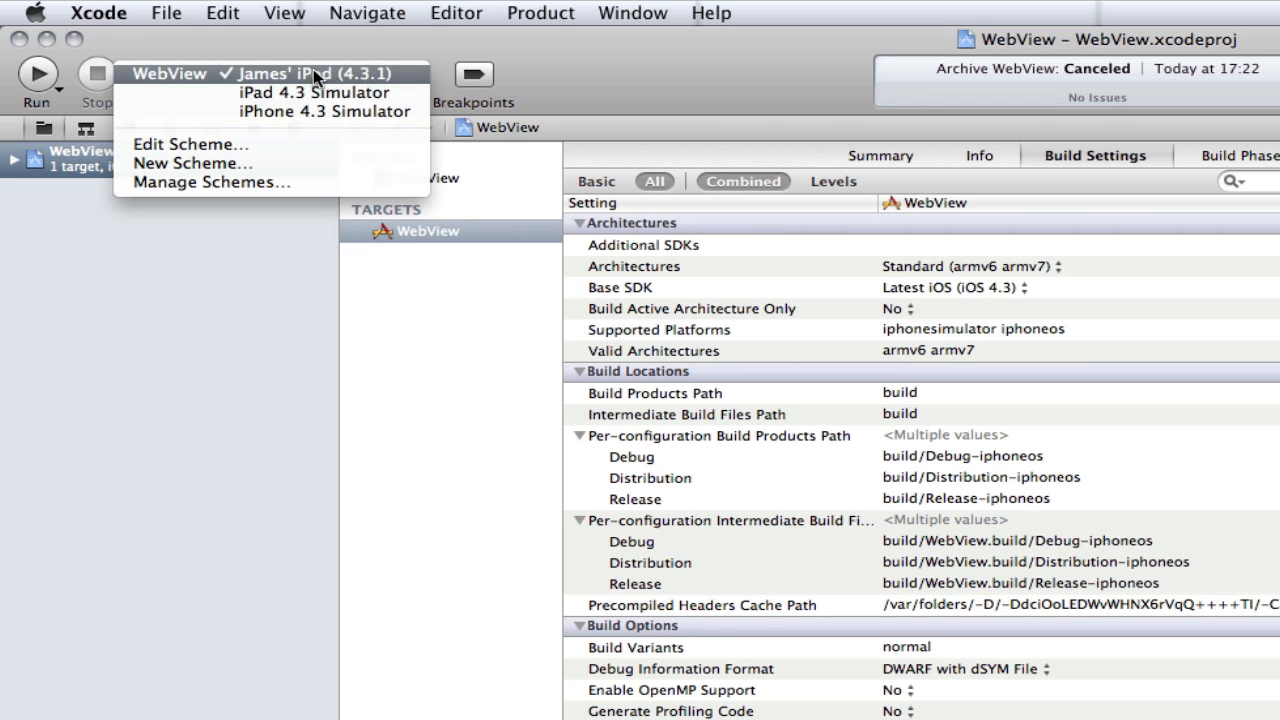
left_click(315, 76)
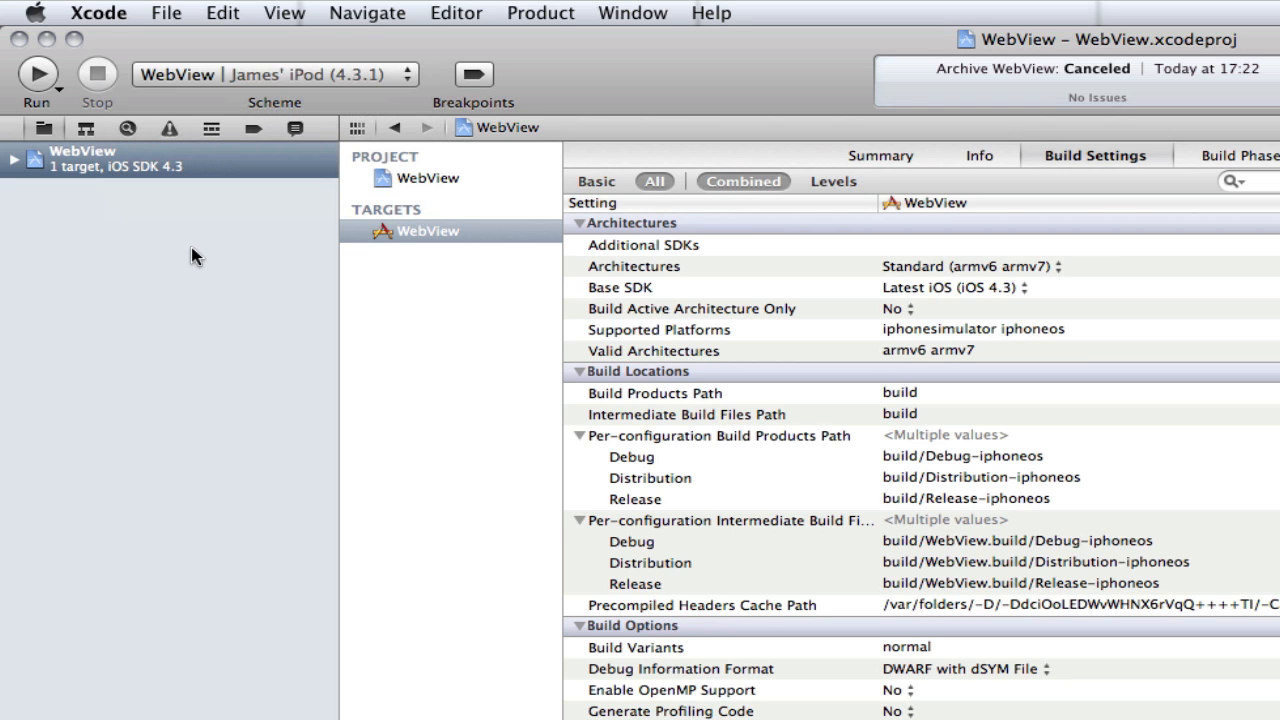
left_click(241, 68)
left_click(265, 78)
- Switch to Keychain Access, examine My Certificates in the login keychain, and close its window
key("super+Tab")
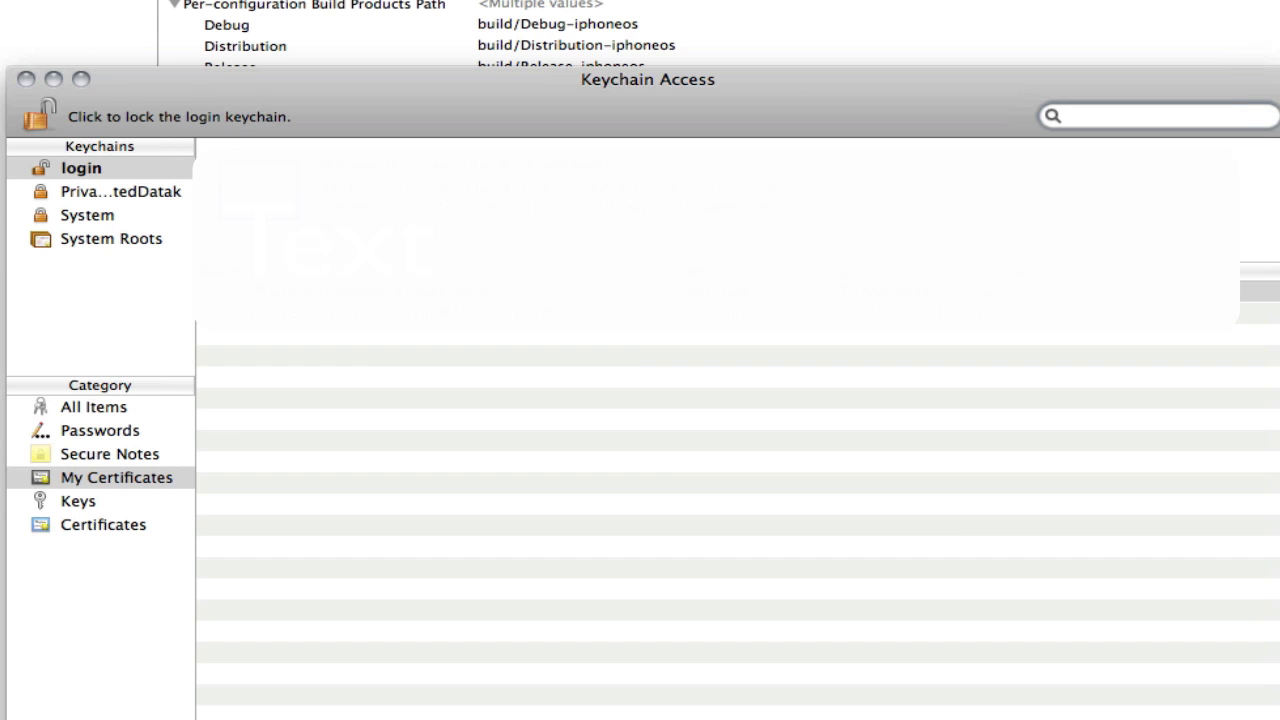
mouse_move(180, 80)
left_mouse_down()
mouse_move(201, 94)
mouse_move(176, 96)
left_mouse_up()
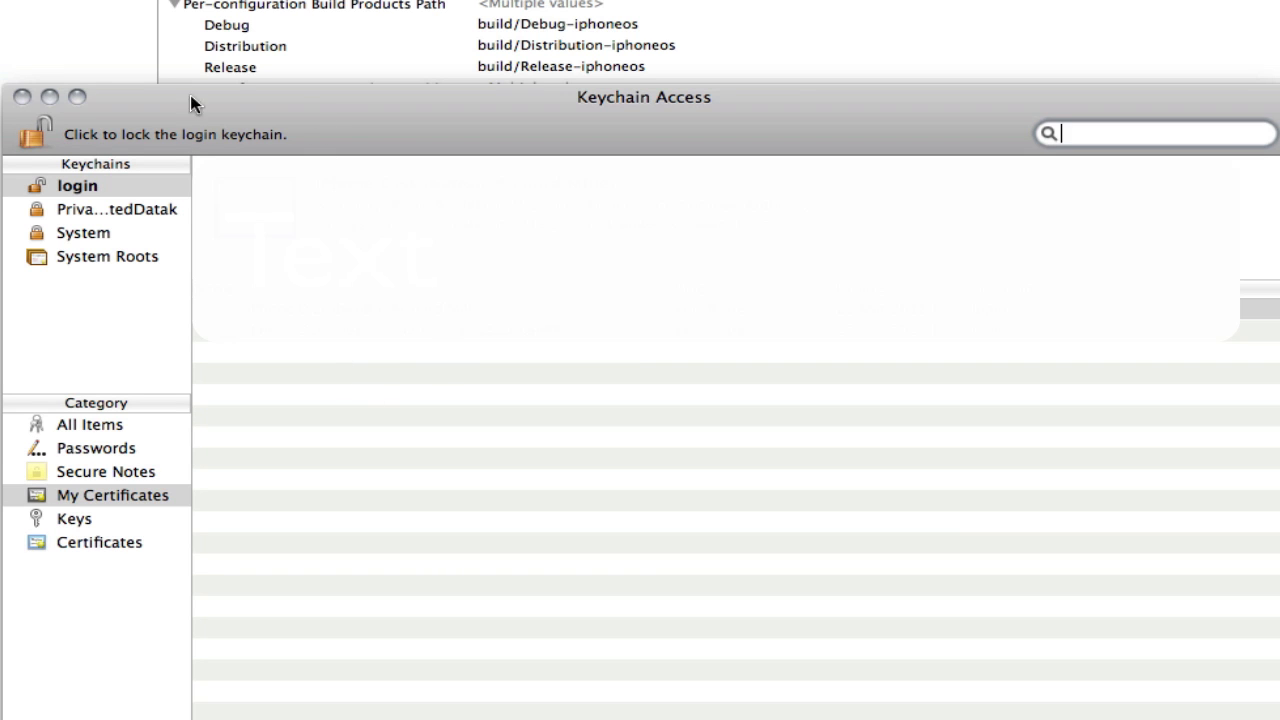
left_click(22, 96)
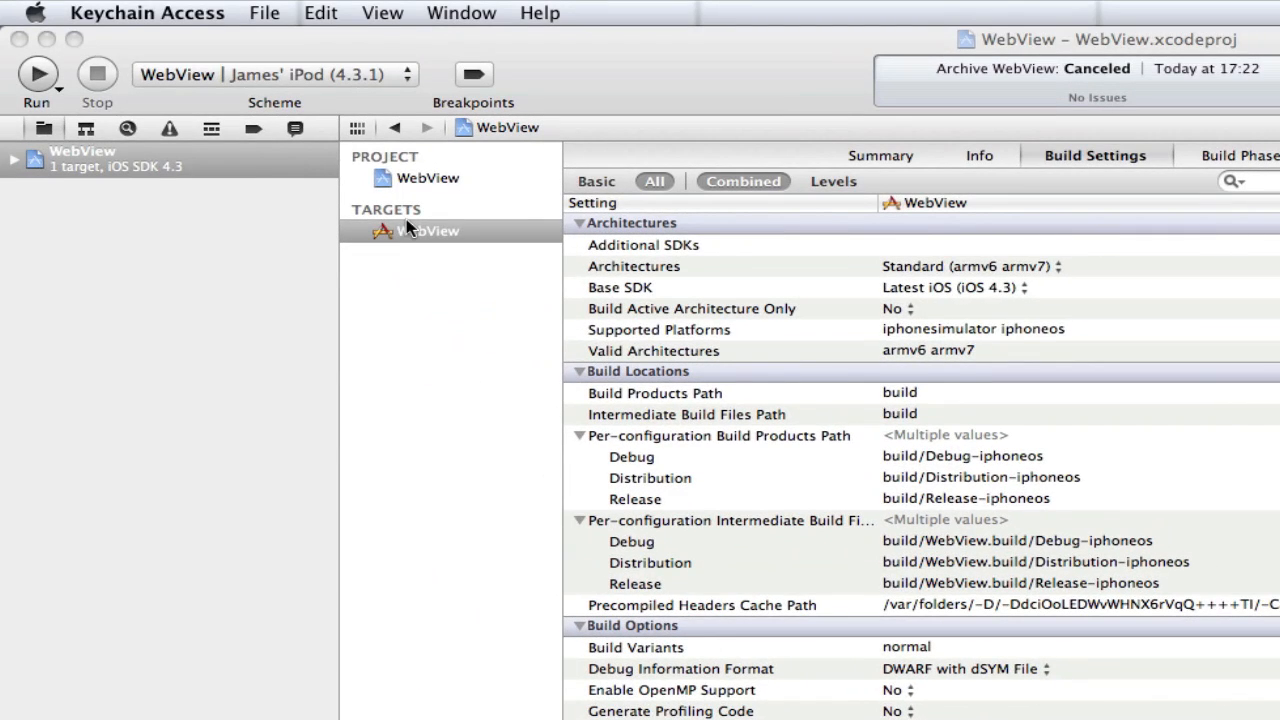
- Switch back to Xcode and build an archive of the WebView app
left_click(300, 32)
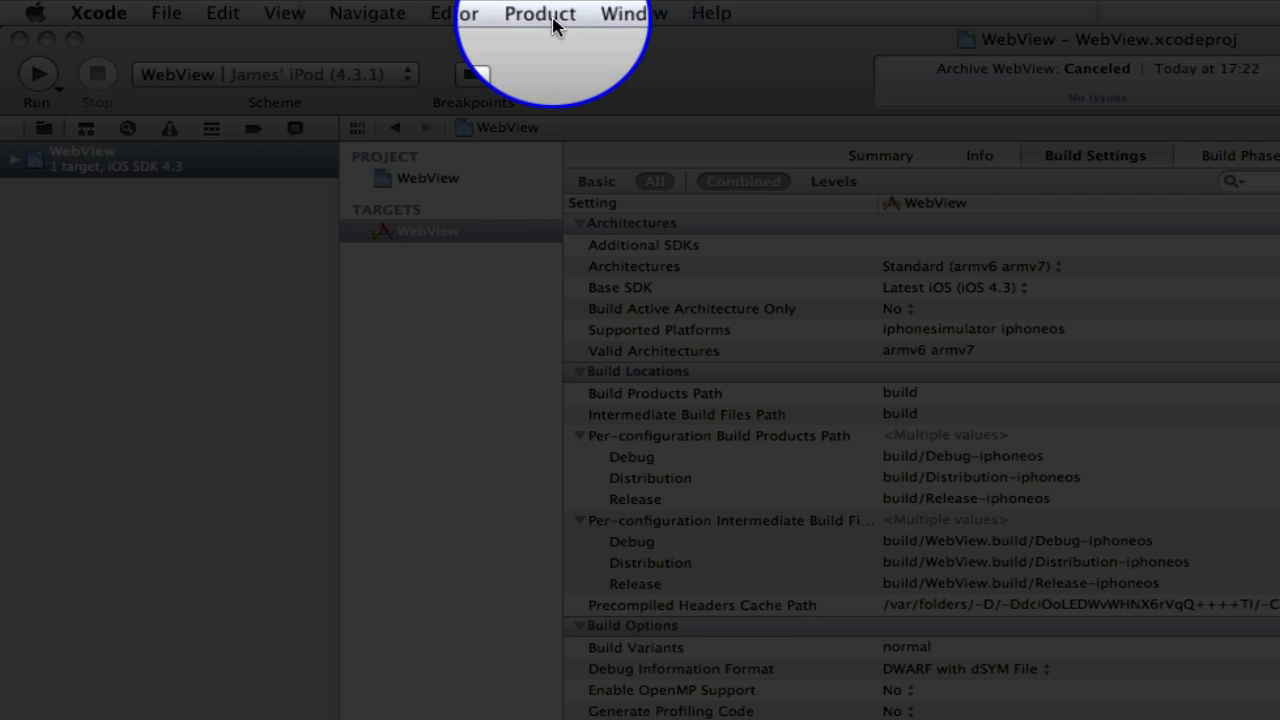
left_click(540, 12)
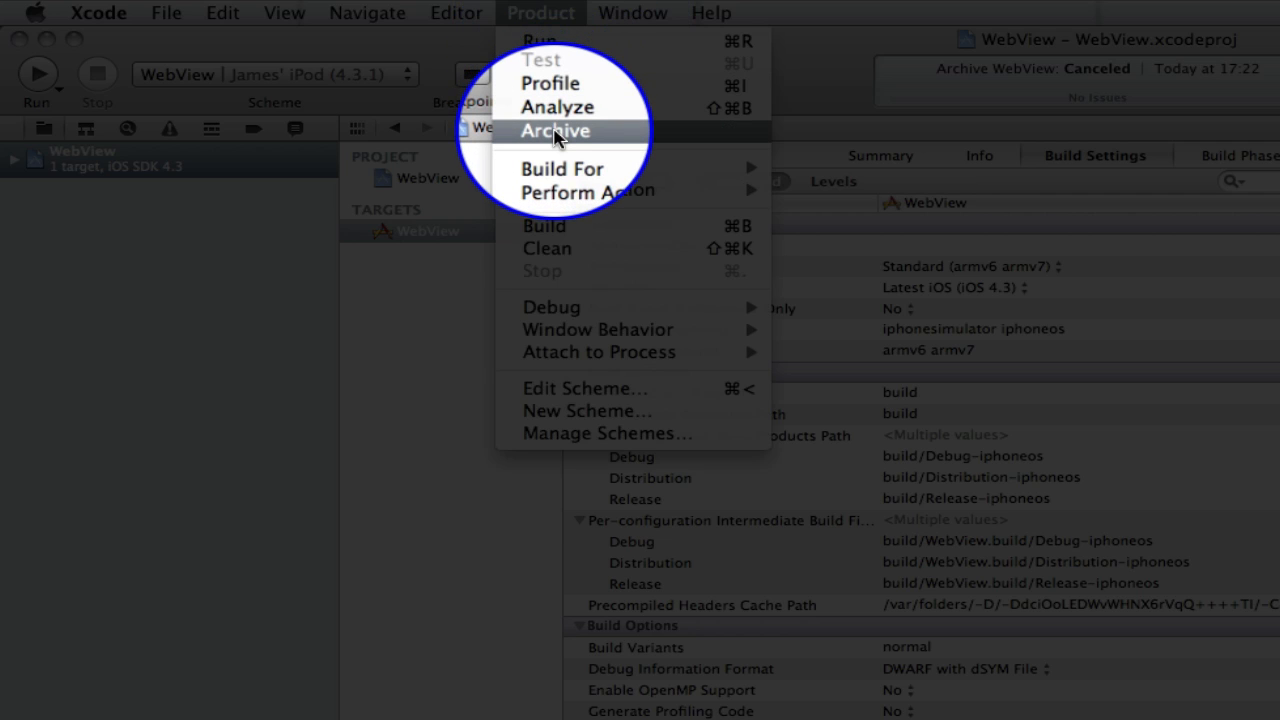
left_click(556, 133)
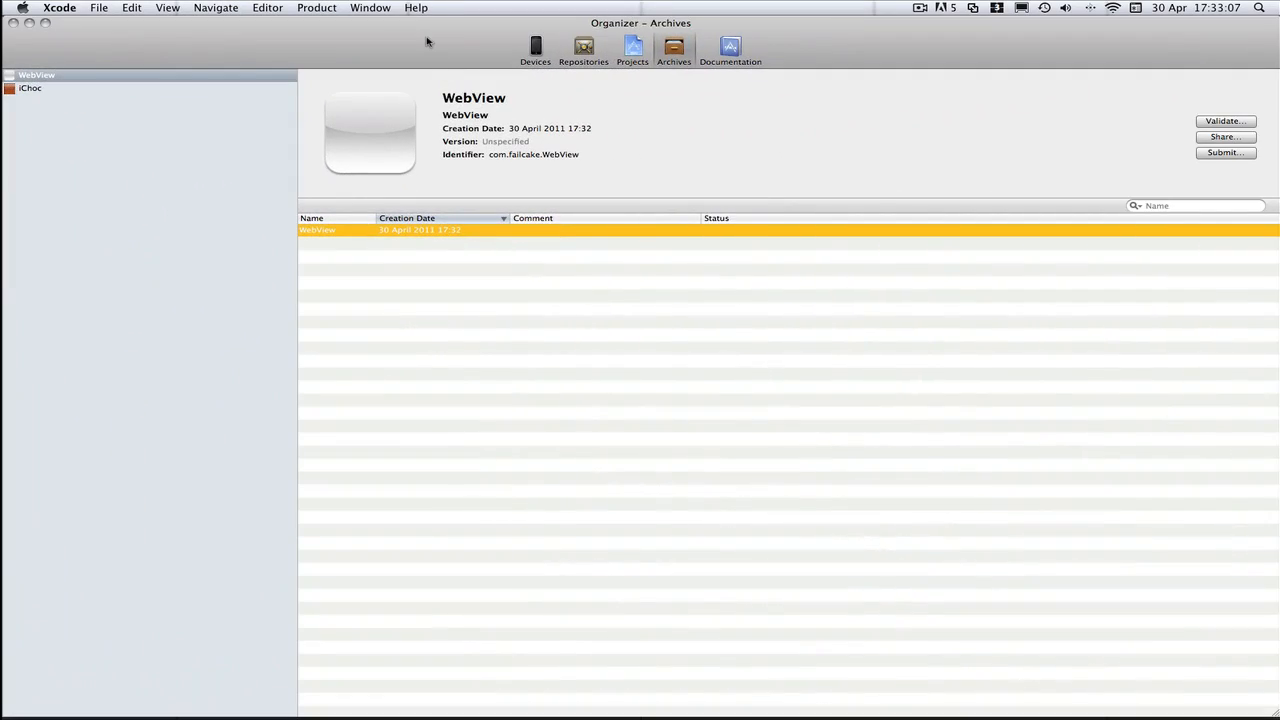
mouse_move(435, 40)
left_mouse_down()
mouse_move(440, 305)
mouse_move(502, 198)
mouse_move(487, 191)
mouse_move(429, 29)
left_mouse_up()
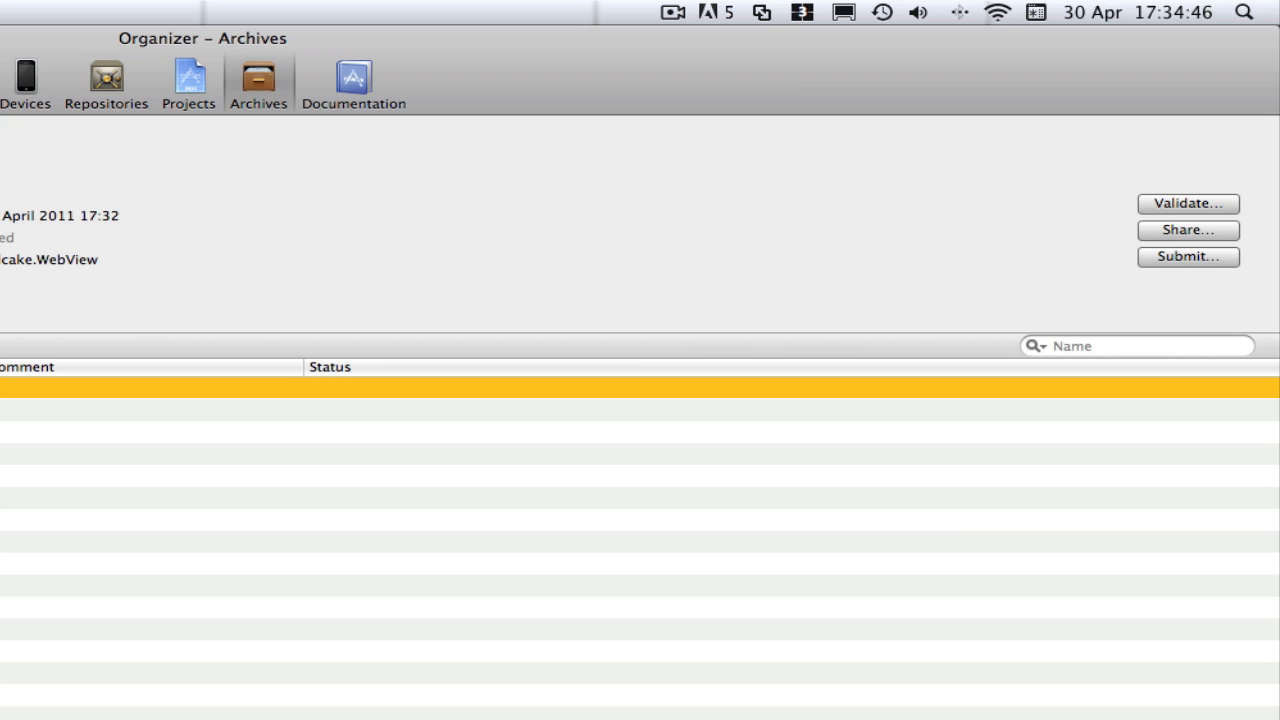
mouse_move(203, 38)
left_mouse_down()
mouse_move(216, 158)
mouse_move(221, 132)
mouse_move(200, 83)
mouse_move(309, 260)
mouse_move(266, 460)
mouse_move(259, 285)
mouse_move(223, 123)
mouse_move(163, 24)
mouse_move(205, 38)
left_mouse_up()
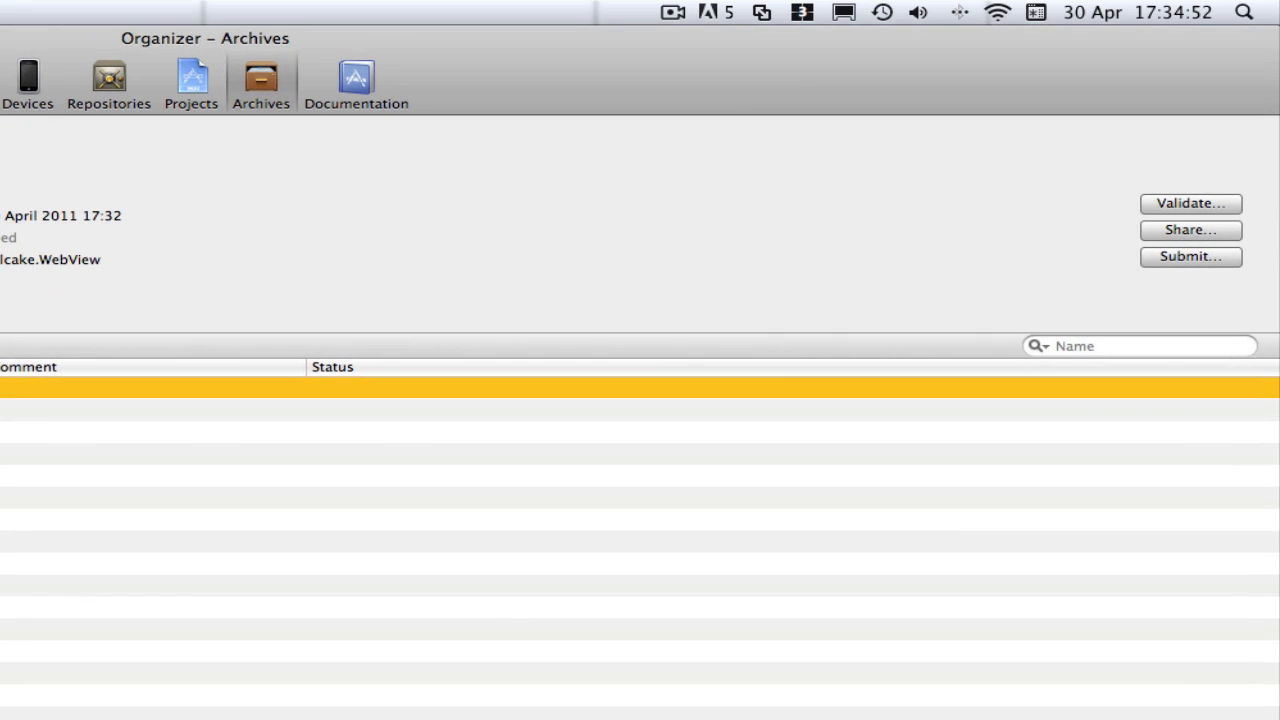